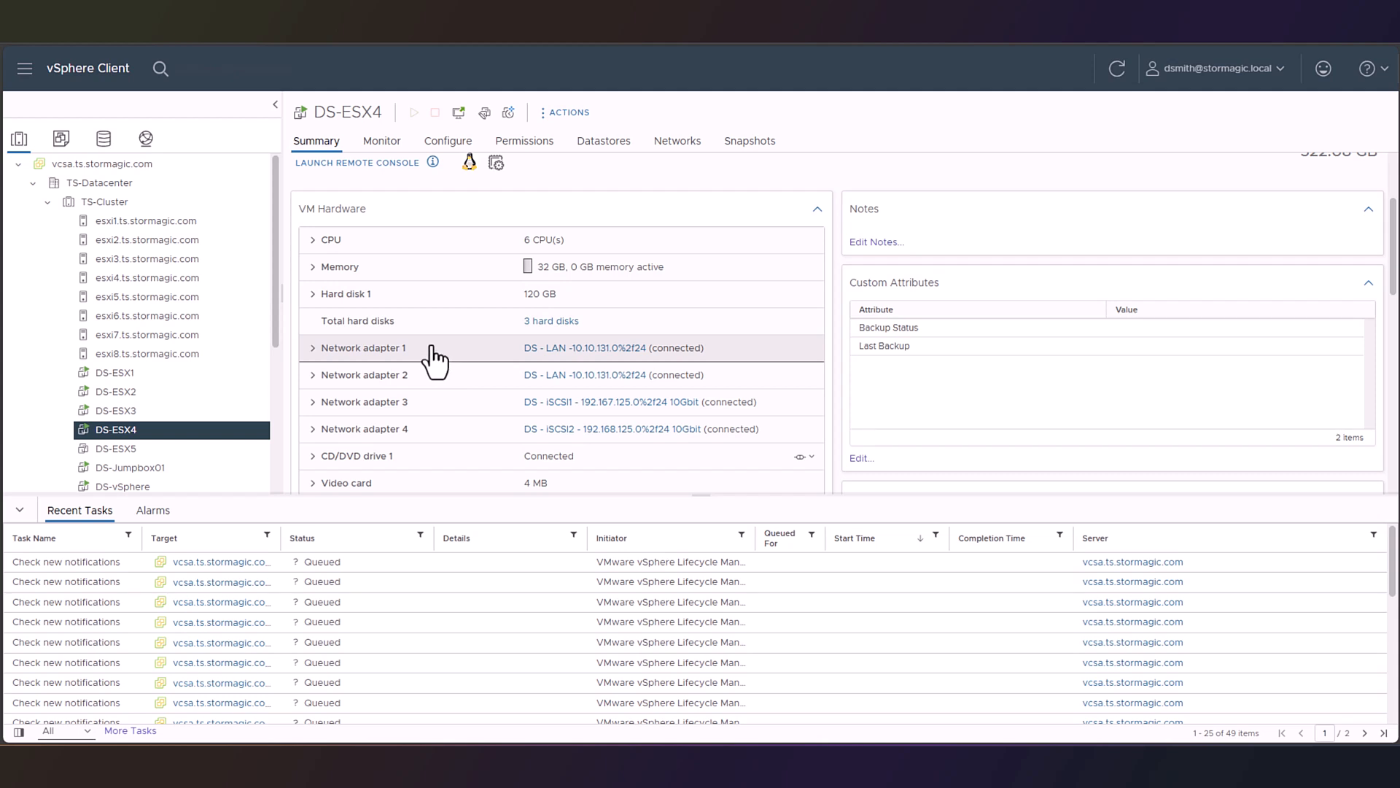
- Reveal network adapter 1's MAC 00:50:56:8e:74:ab and enter device 2 for management networking
click(312, 350)
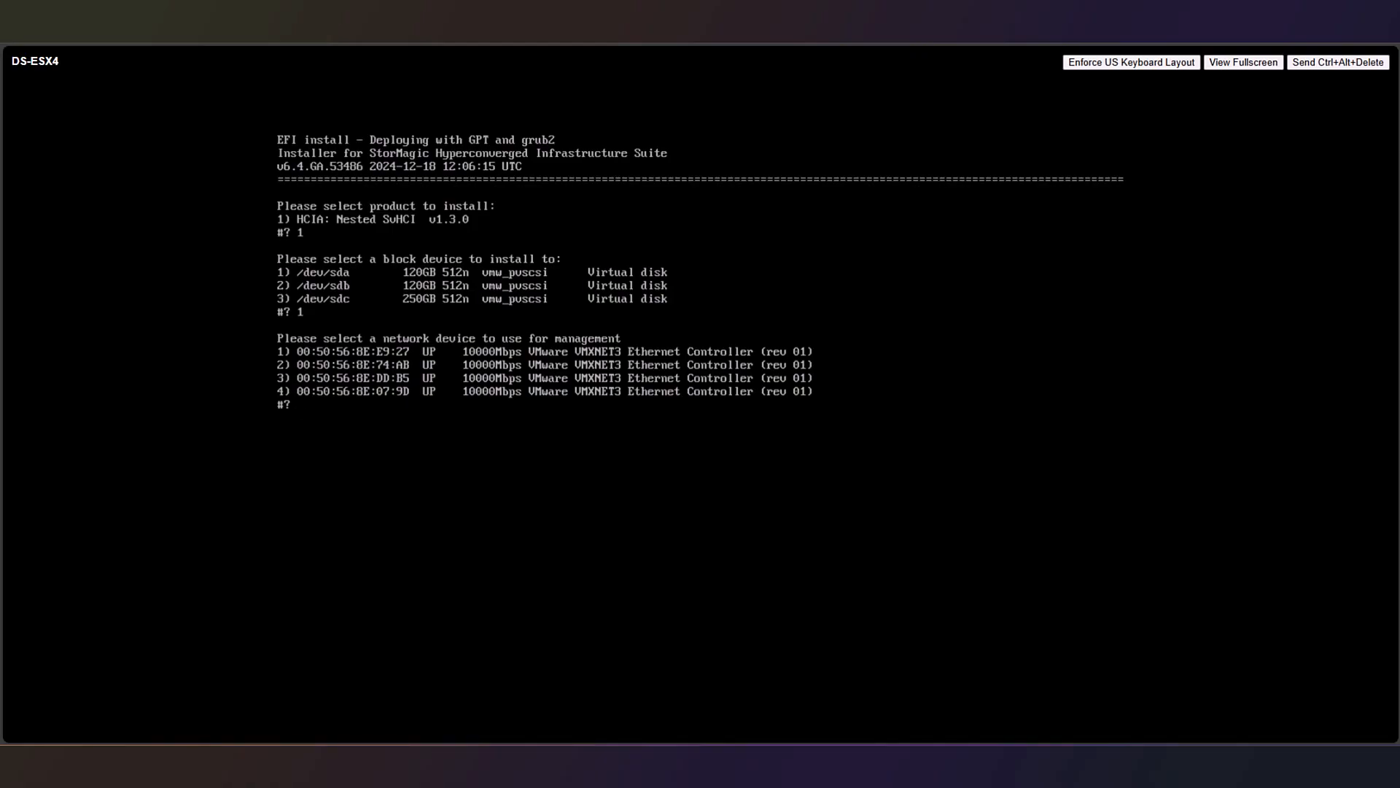
text(2)
- Use device 2 with management IP 10.10.131.200, default netmask and gateway 10.10.131.254
key(Return)
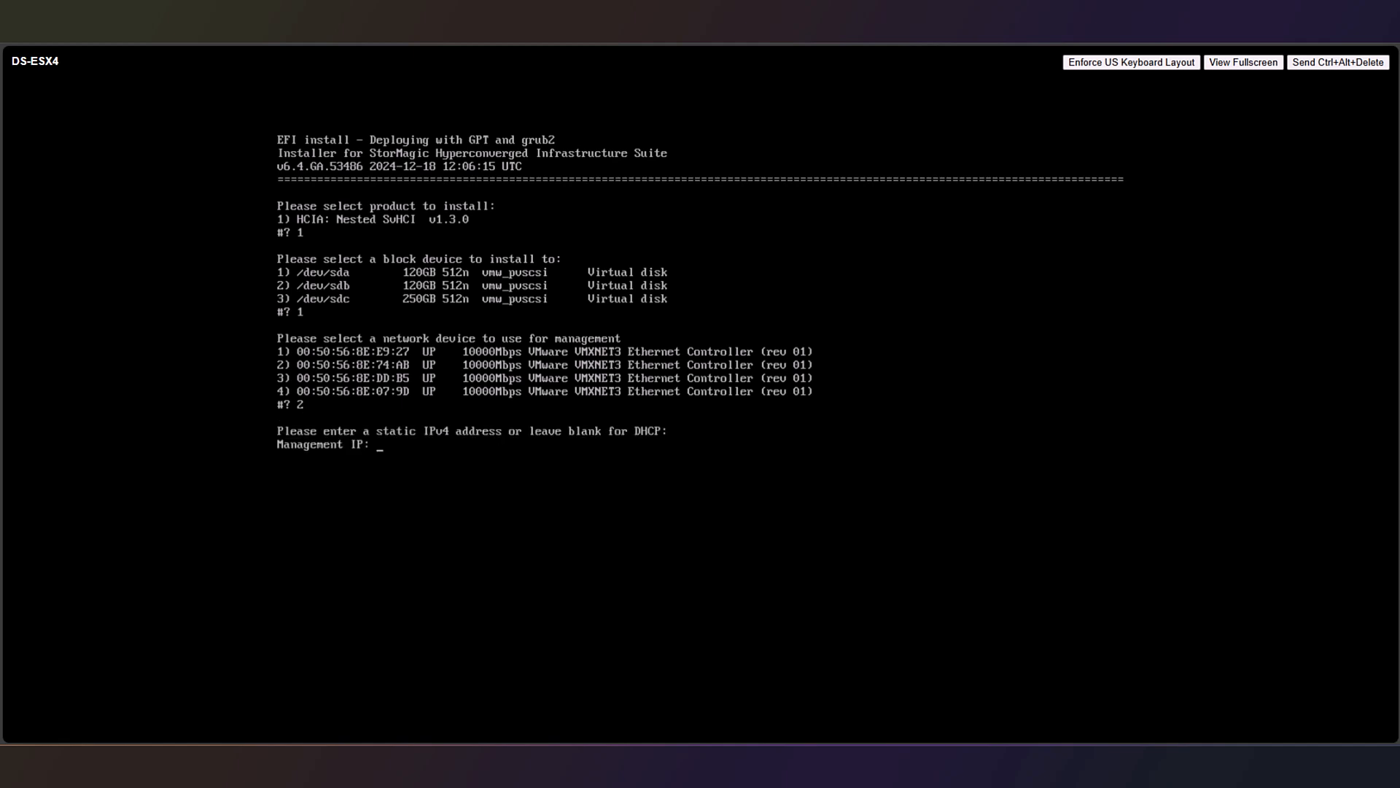
text(10.10.131.200)
key(Return)
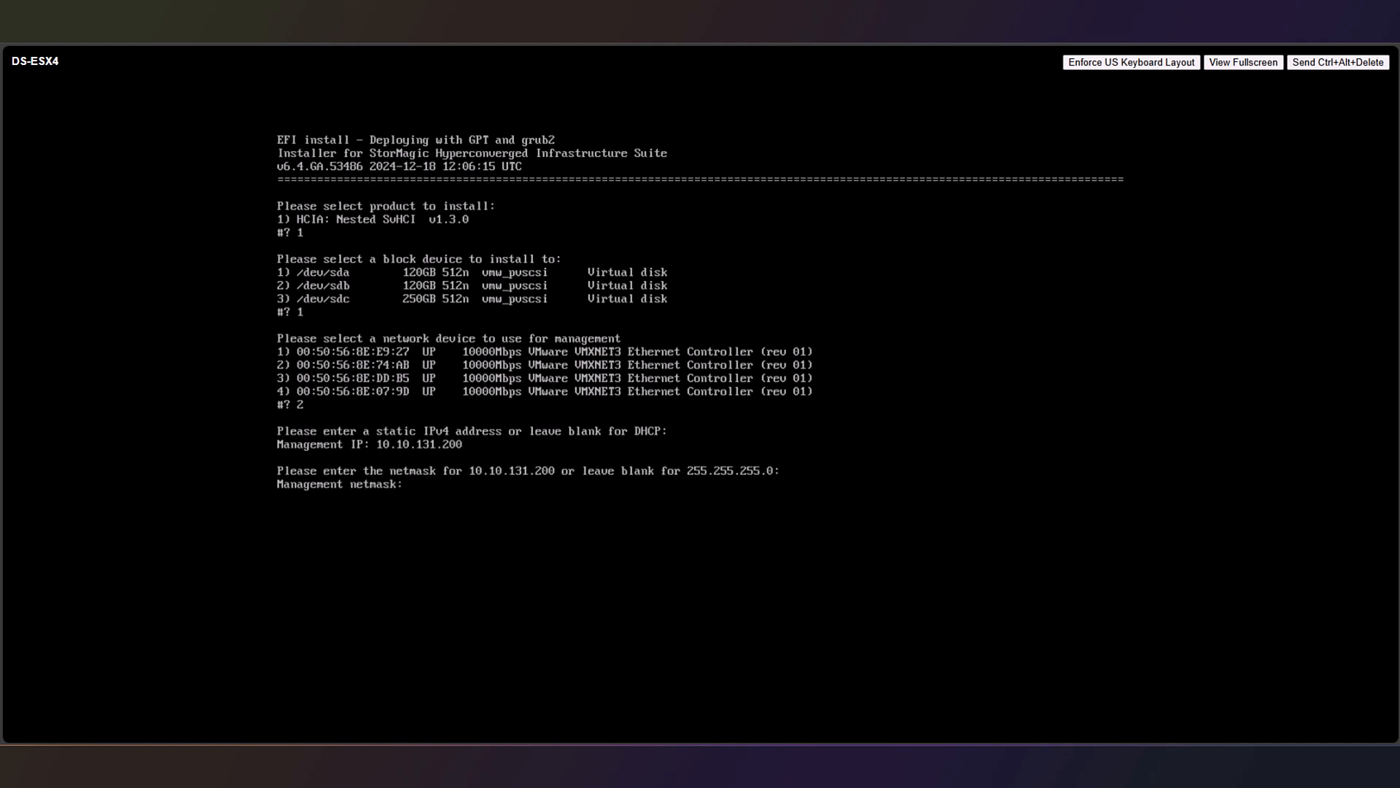
key(Return)
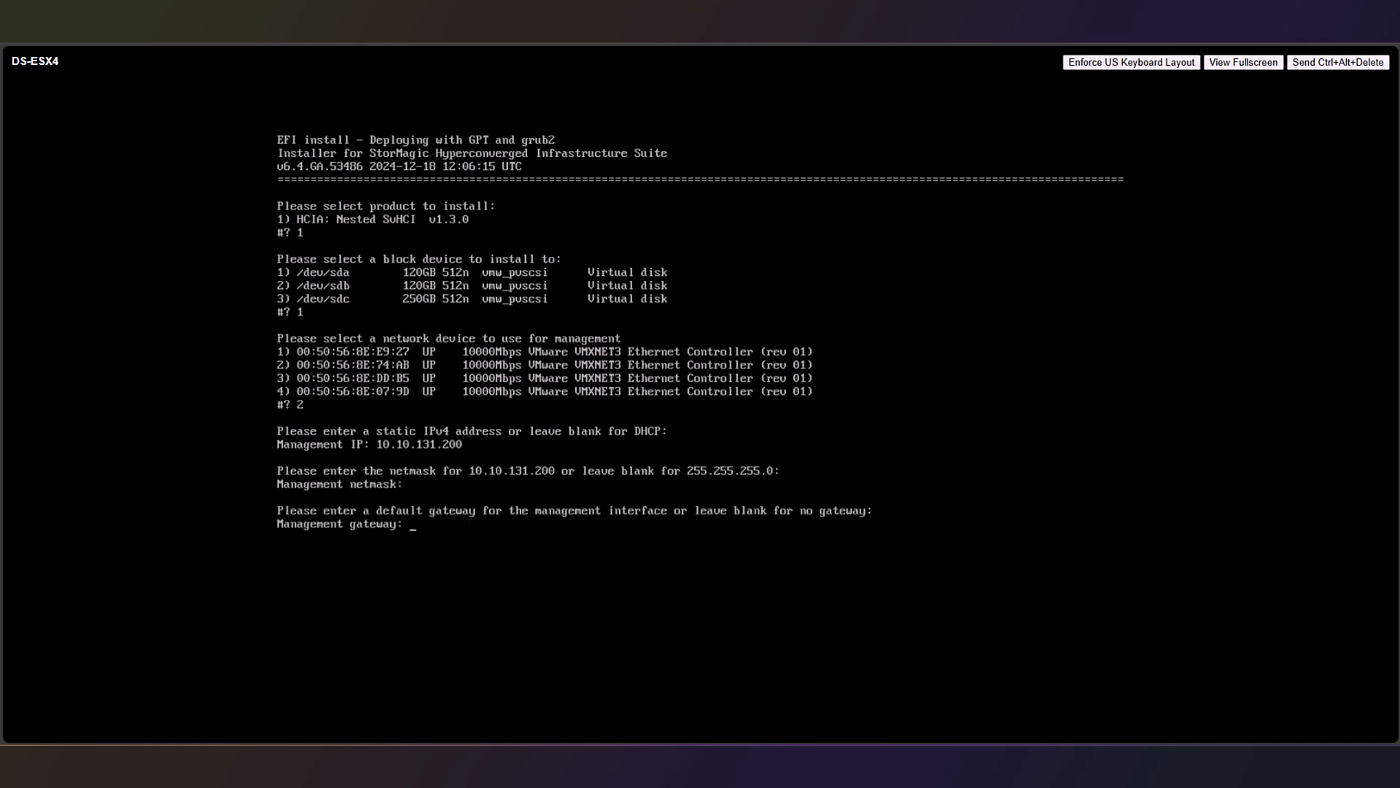
text(10.10.131.254)
key(Return)
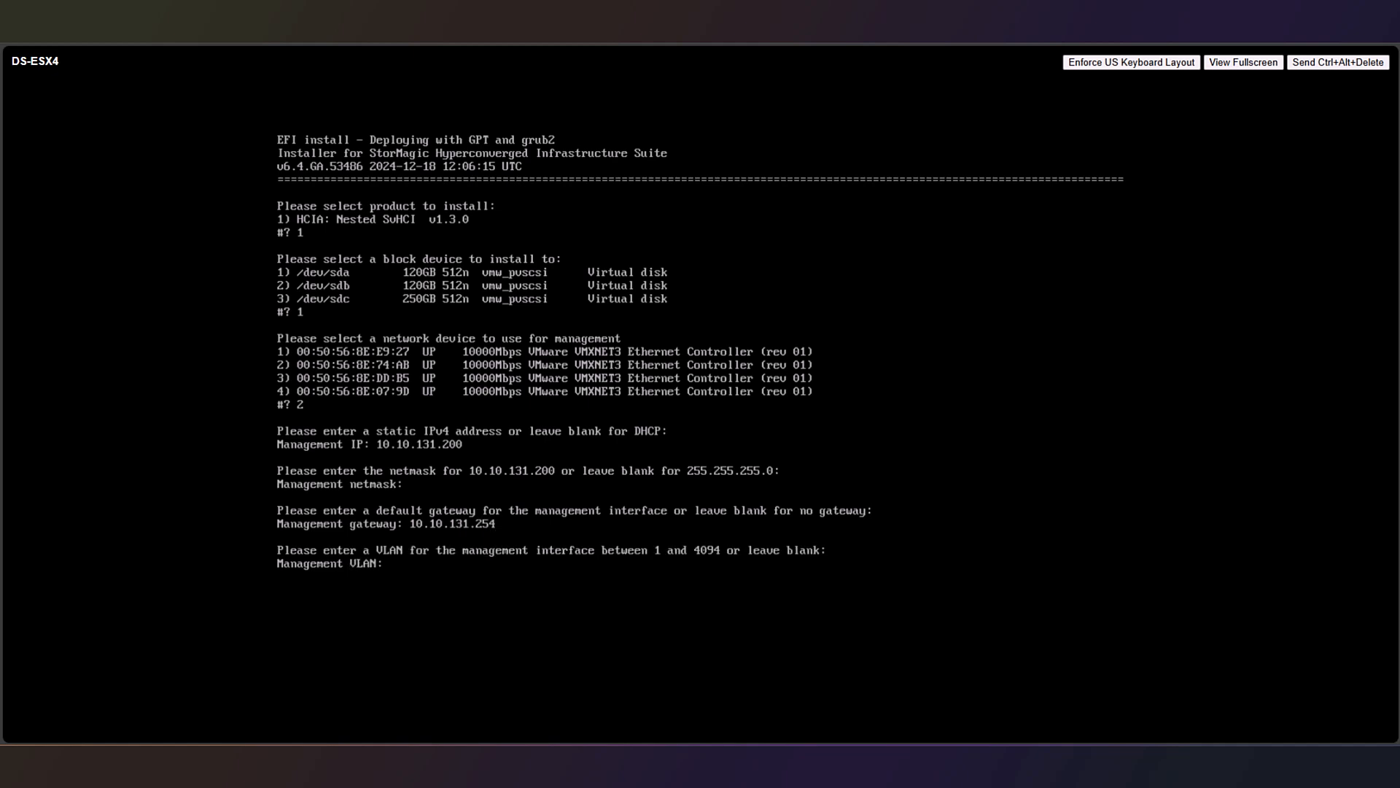
- Leave VLAN blank, set DNS 10.200.0.1, keep default NTP, confirm installation and reboot
key(Return)
text(10.200.0.1)
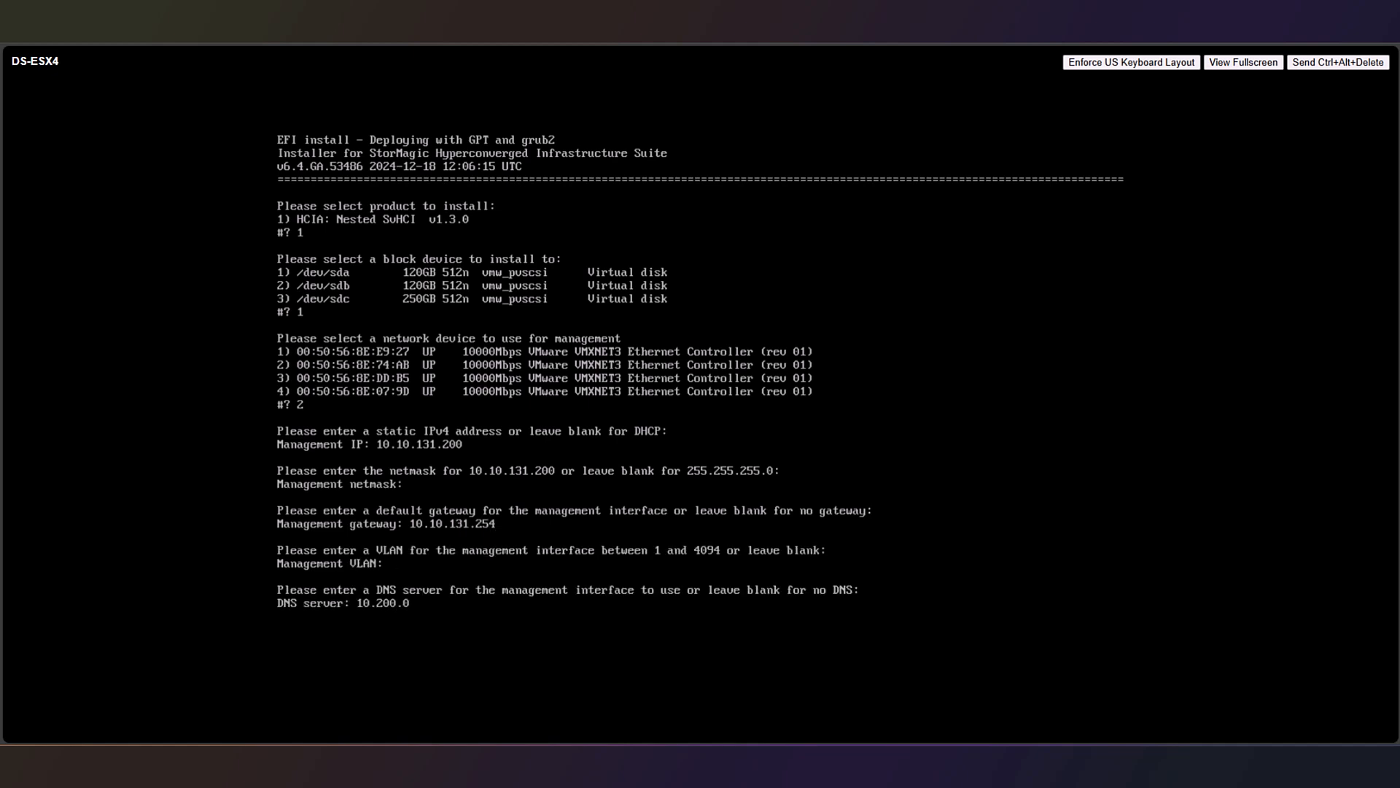
key(Return)
key(Return)
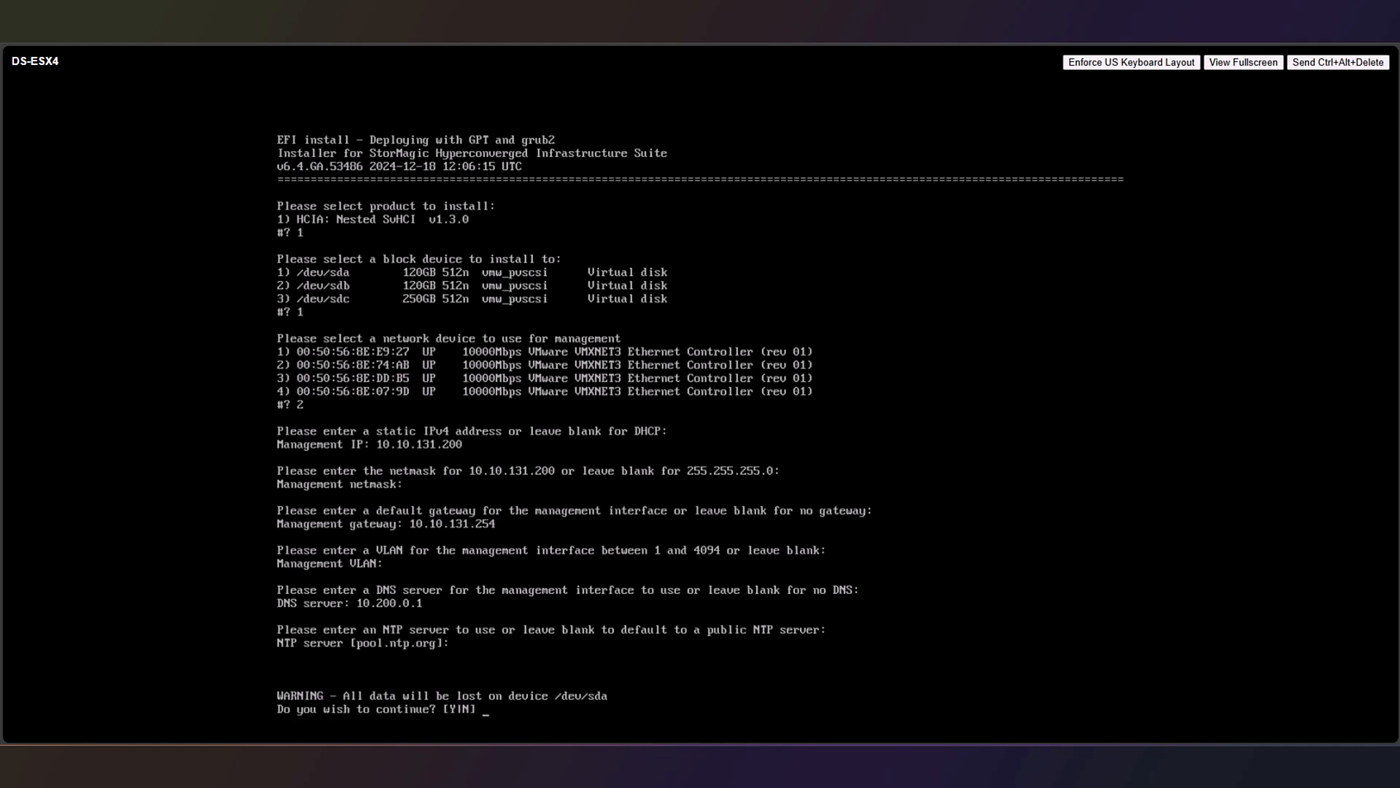
text(y)
key(Return)
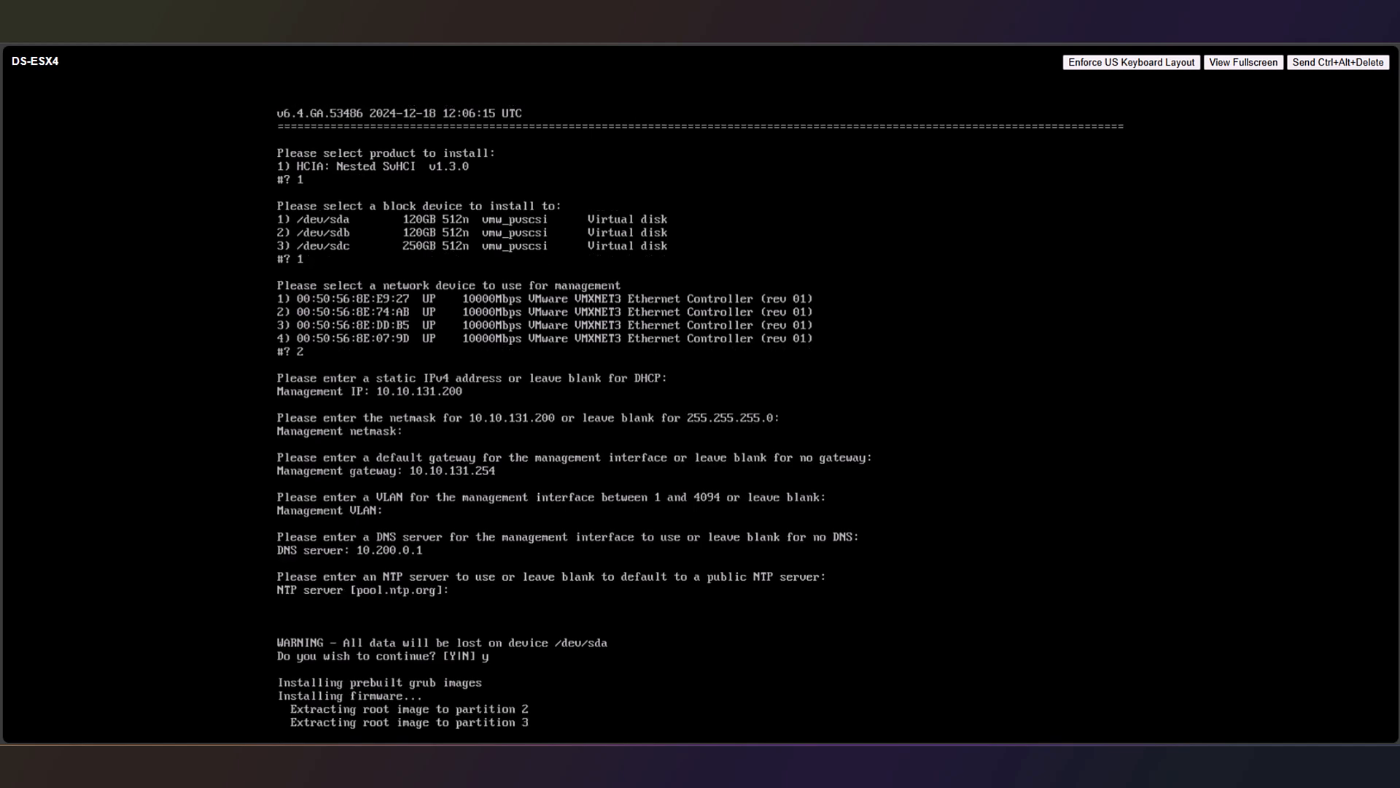
key(Return)
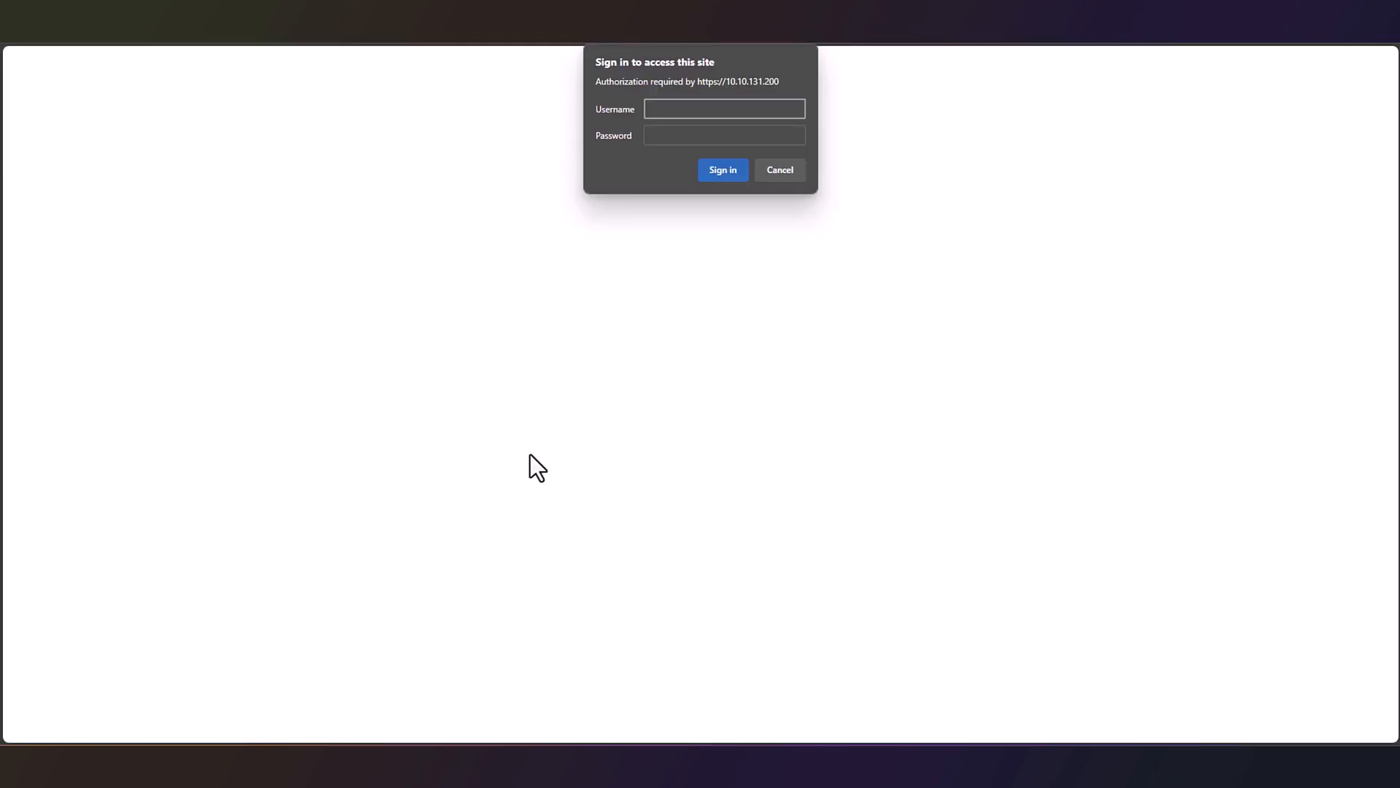
- Sign in to the appliance with the admin username and password
key(Tab)
key(BackSpace)
key(BackSpace)
key(BackSpace)
key(BackSpace)
key(BackSpace)
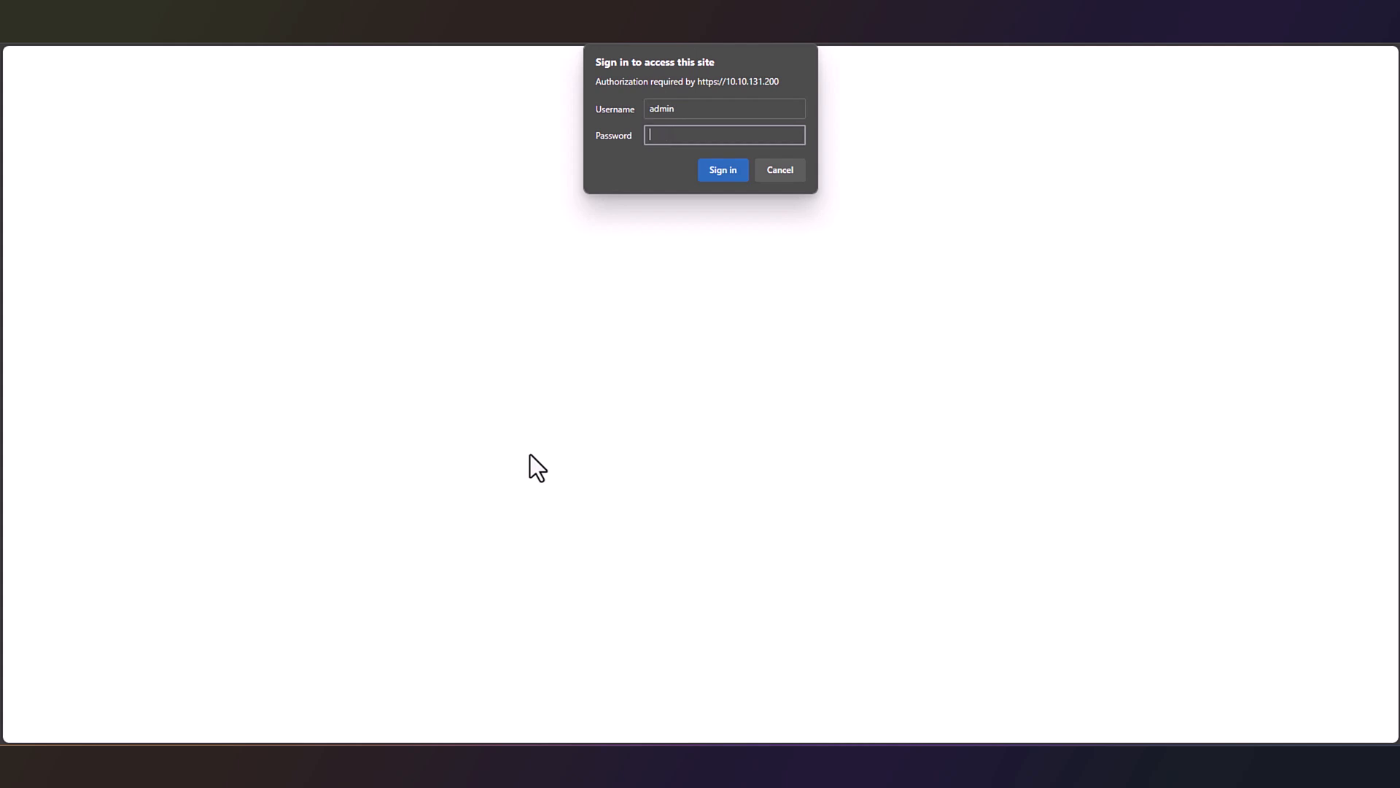
key(Return)
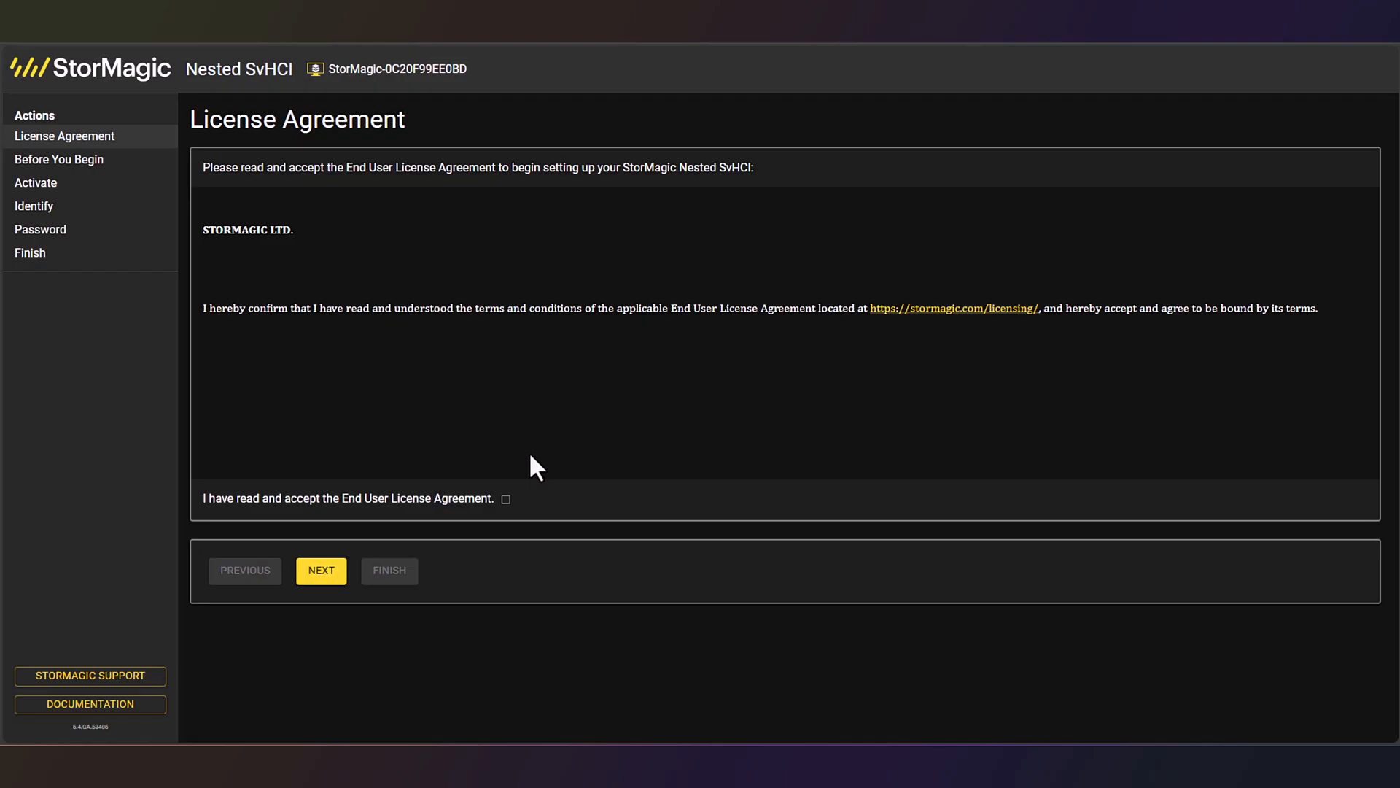
- Accept the licence agreement and continue past Before You Begin to activation
click(506, 499)
click(329, 572)
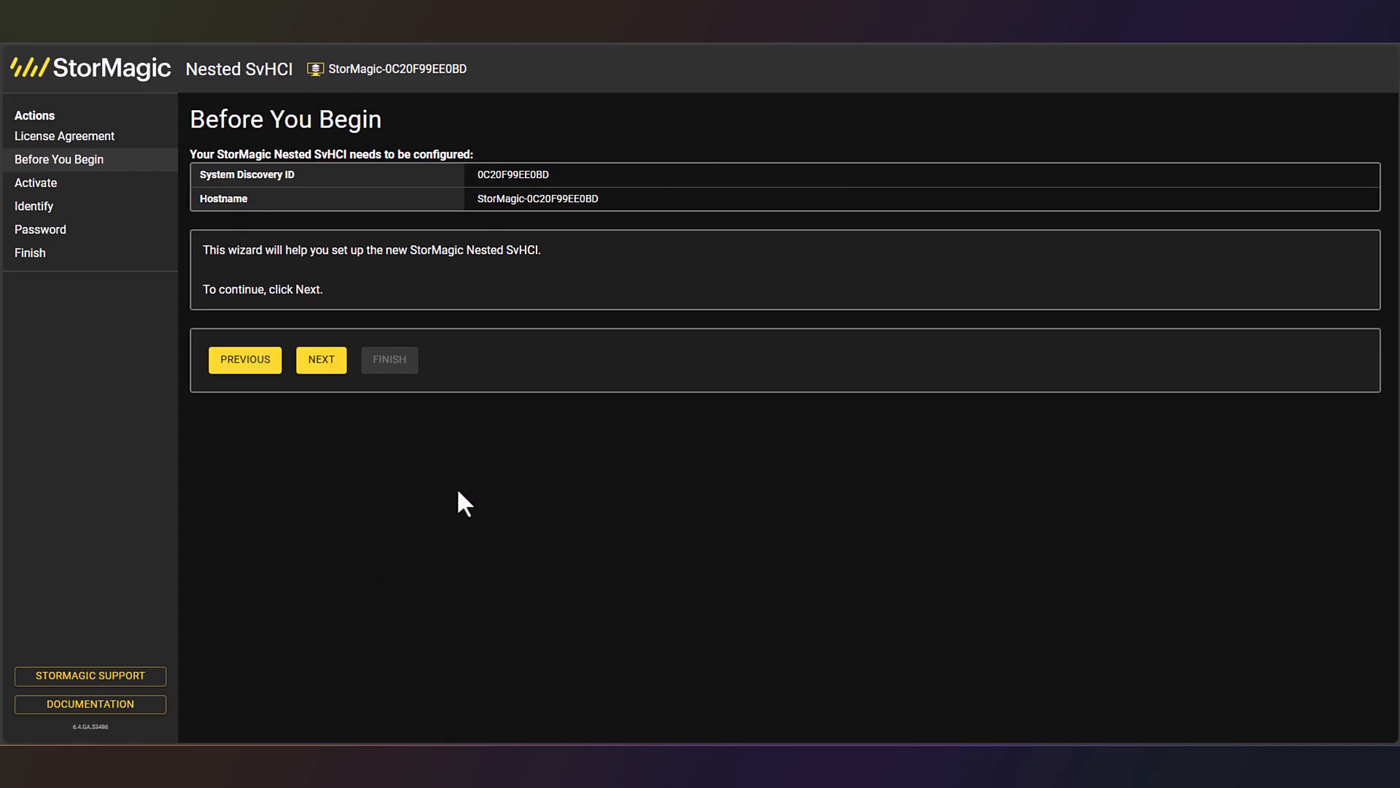
click(320, 360)
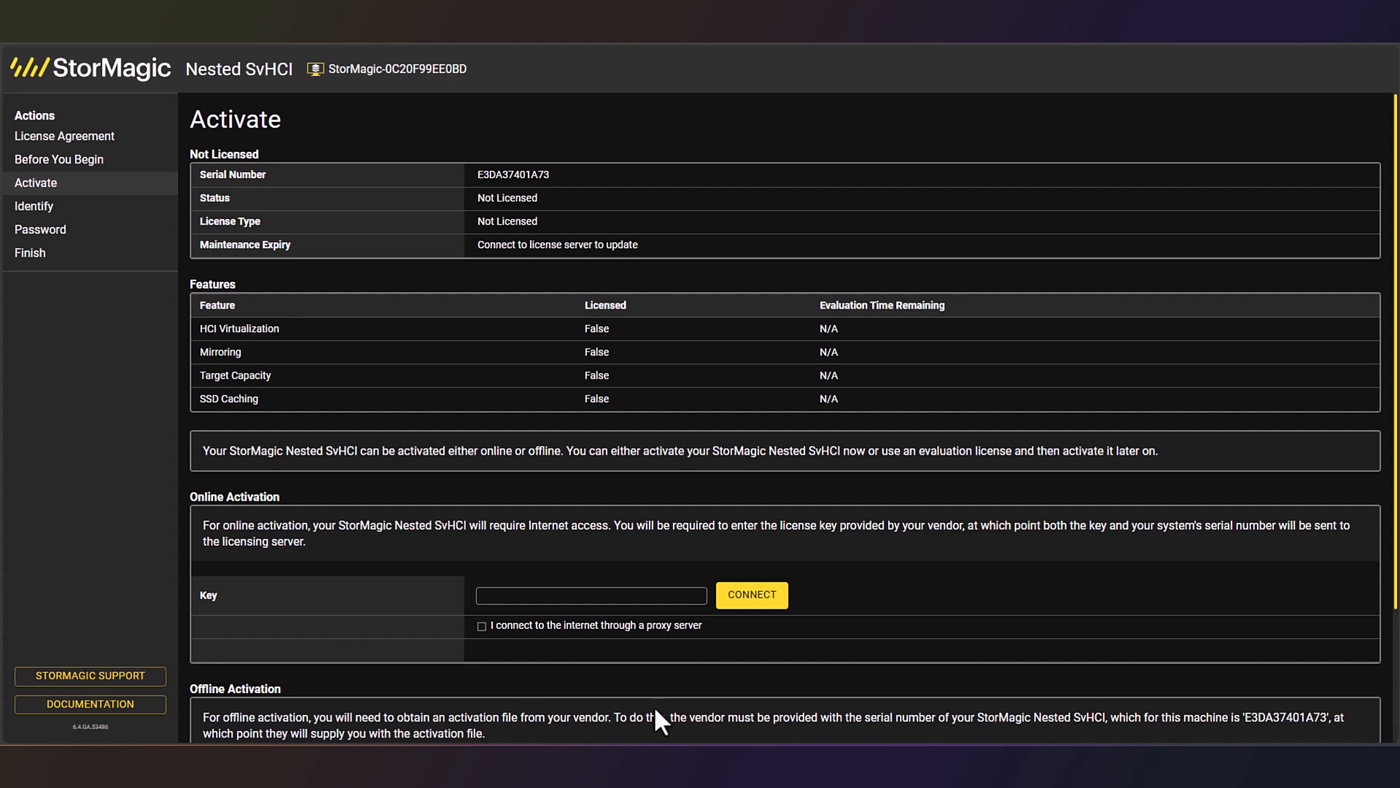
- Paste the licence key and activate online to get the Platinum subscription, then continue
click(600, 596)
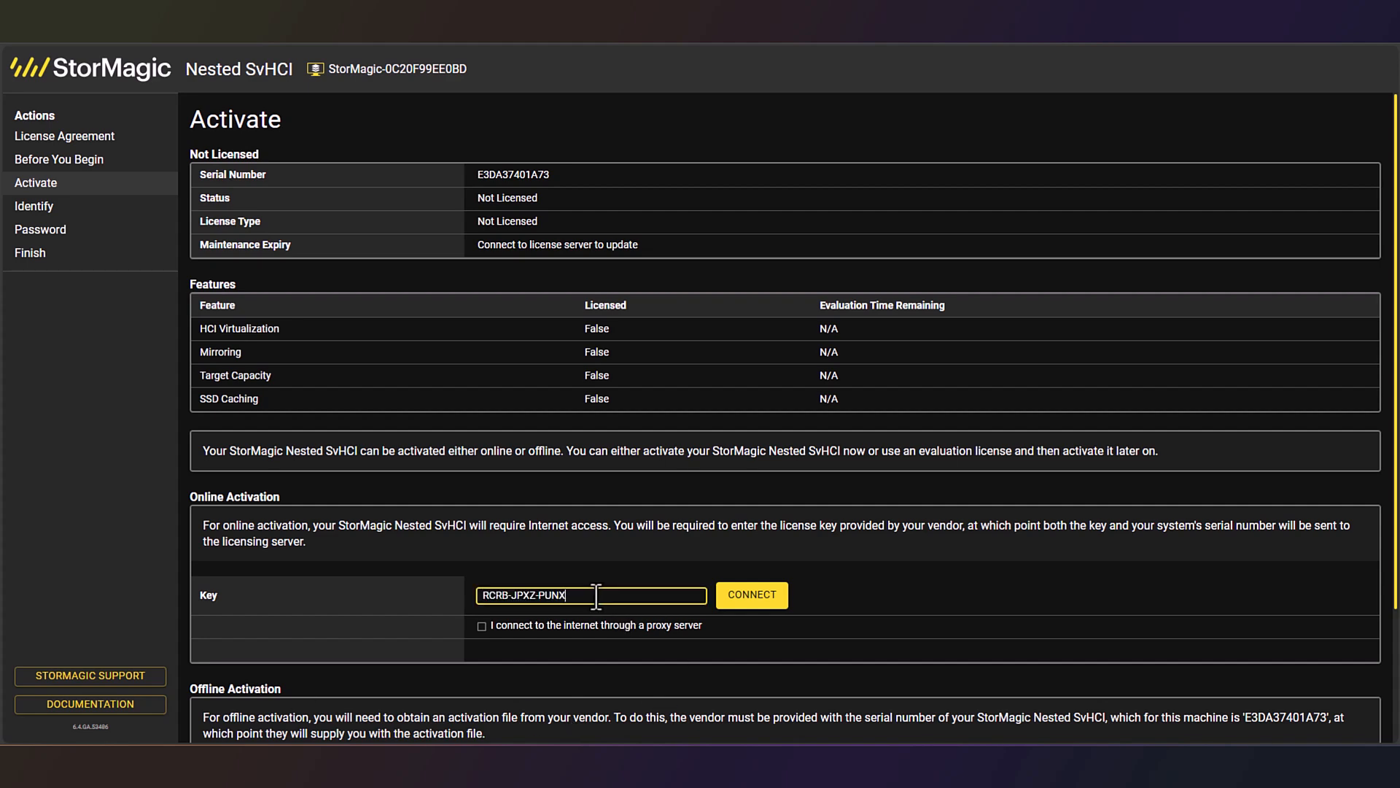
click(751, 597)
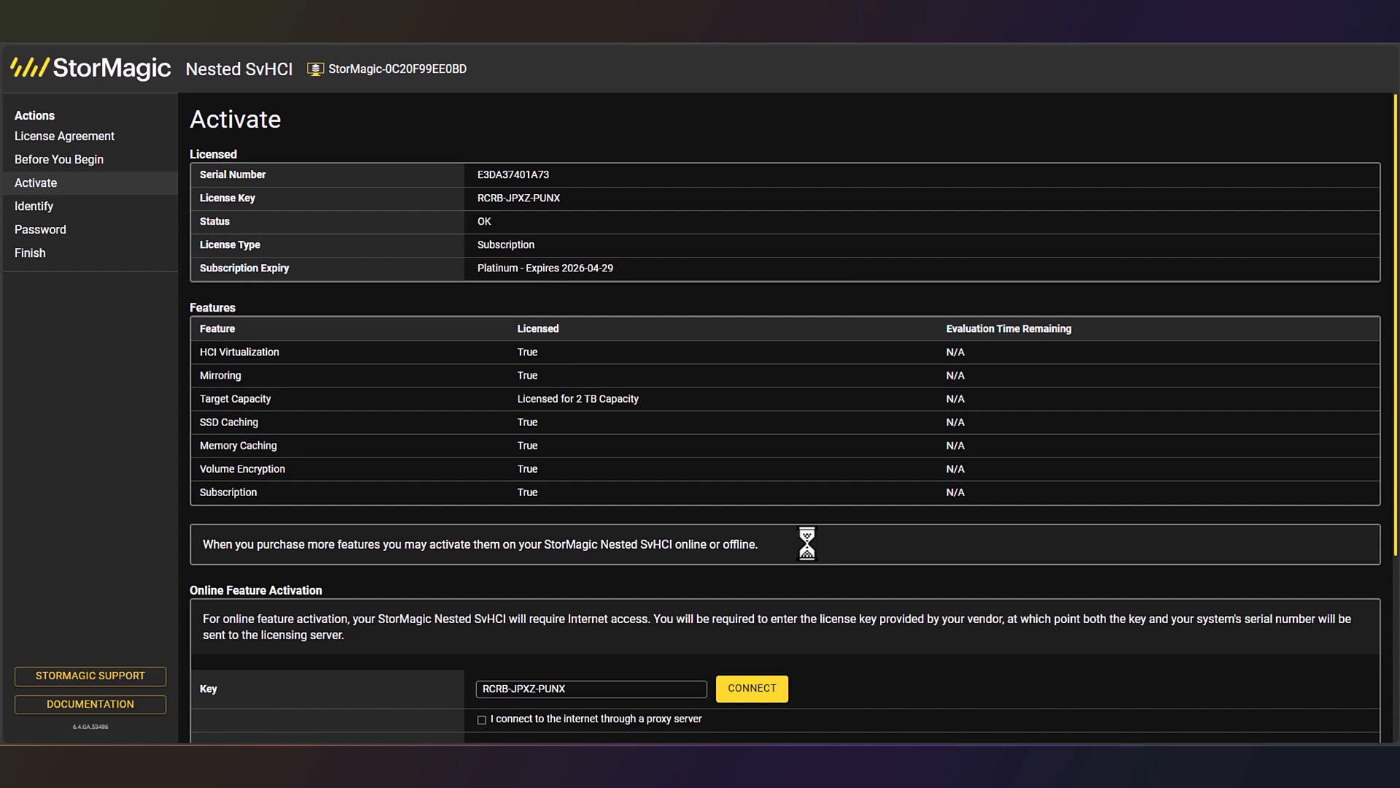
scroll(806, 540, down, 4)
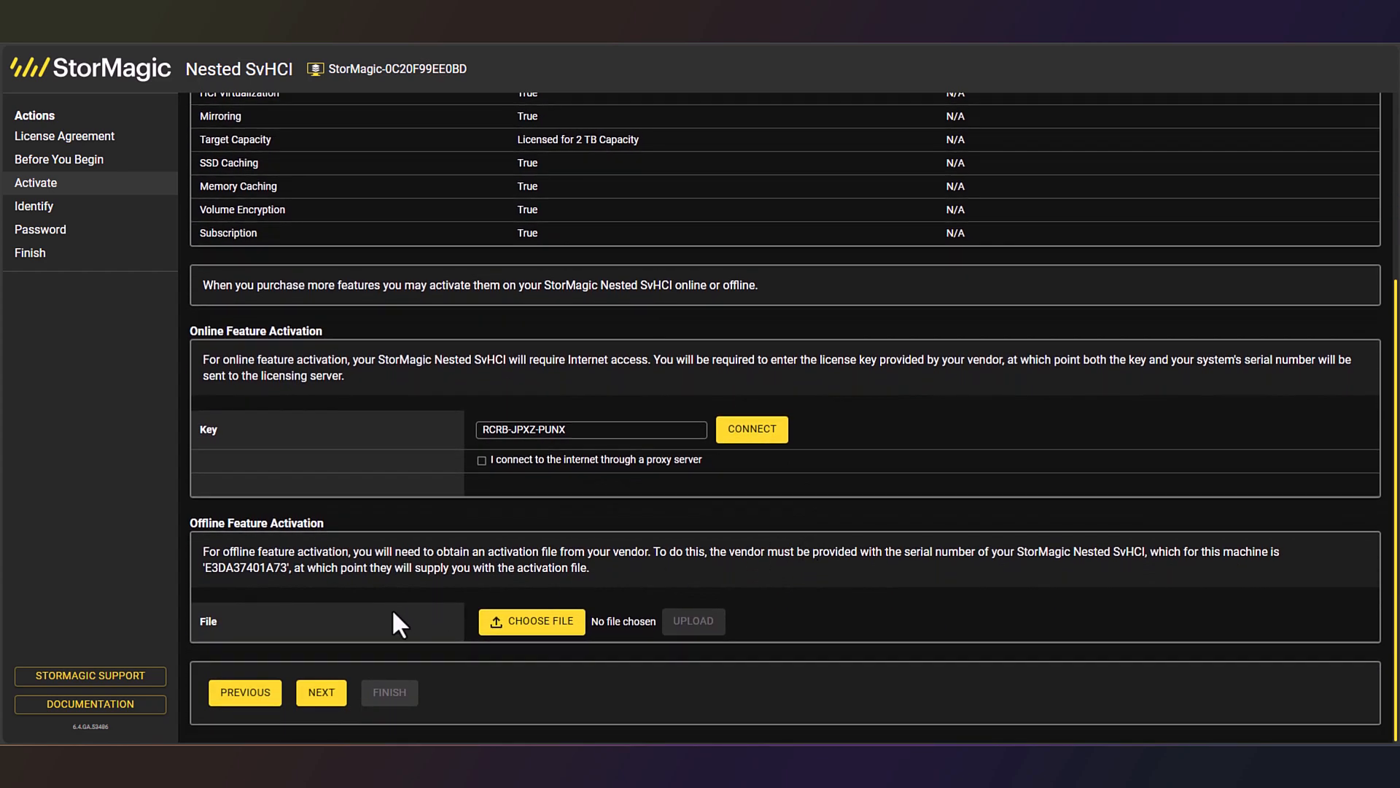
click(321, 696)
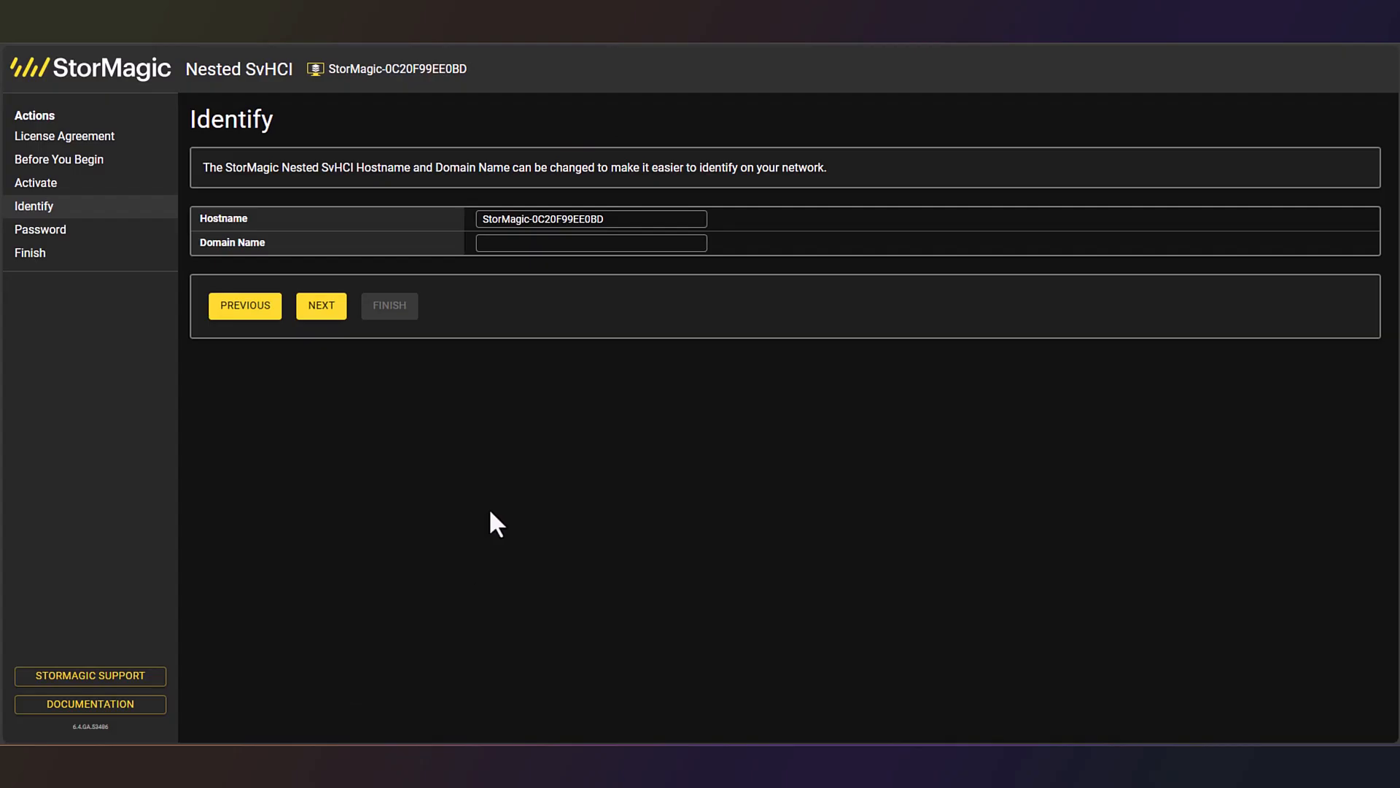
- Set hostname DS-SvHCI and domain name ts.stormagic.com
triple_click(535, 219)
text(DS-S)
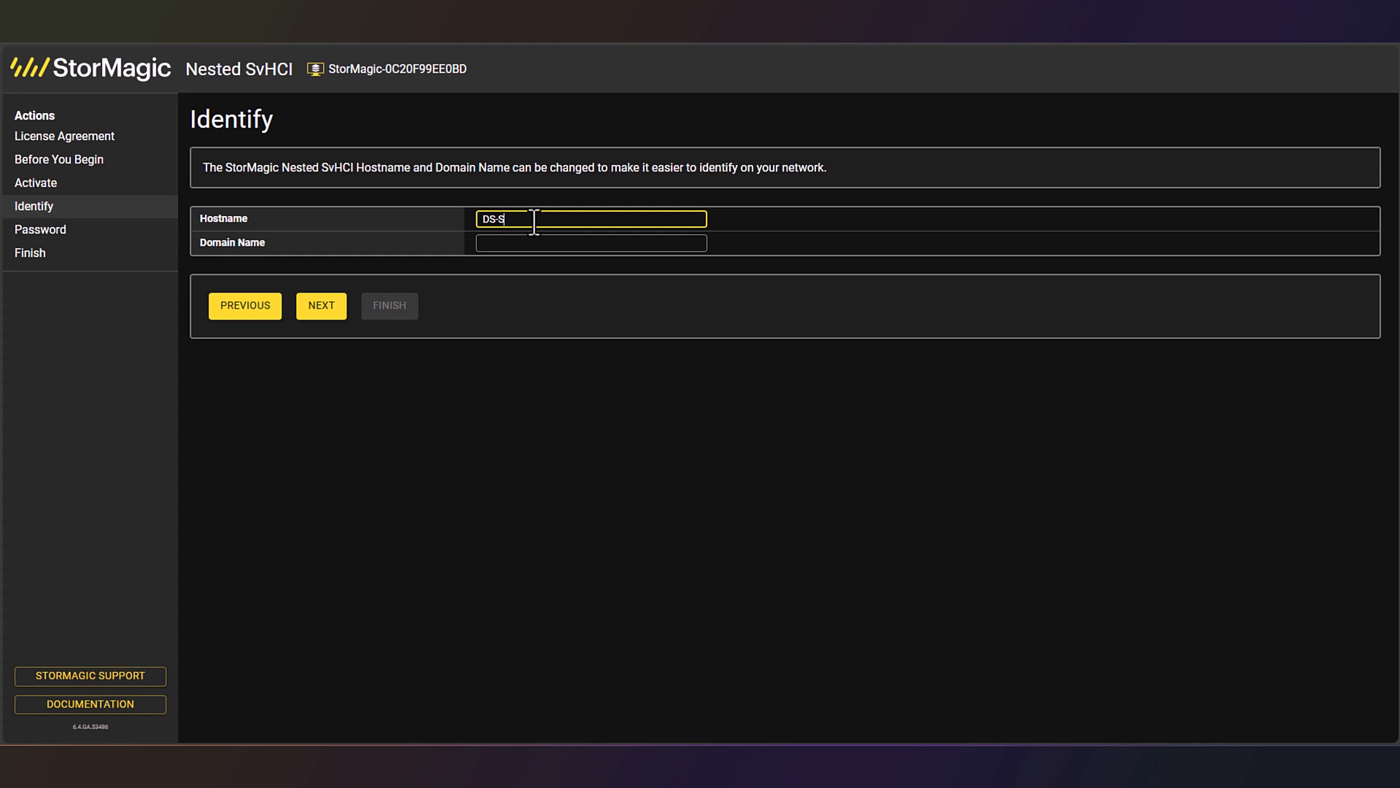
text(vHCI)
key(Tab)
text(ts.stormagic.com)
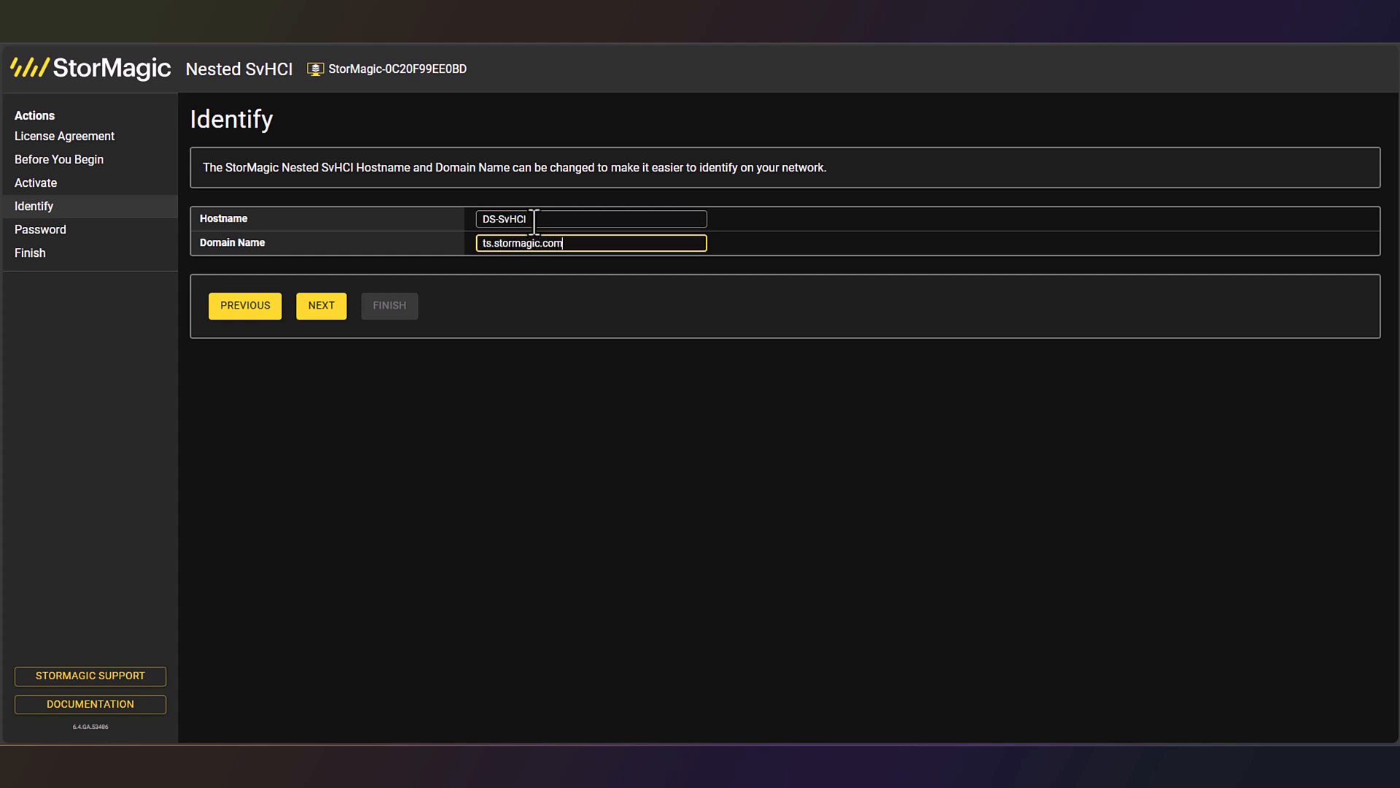
click(321, 306)
- Enter and confirm the new admin password, then finish the setup wizard
click(494, 219)
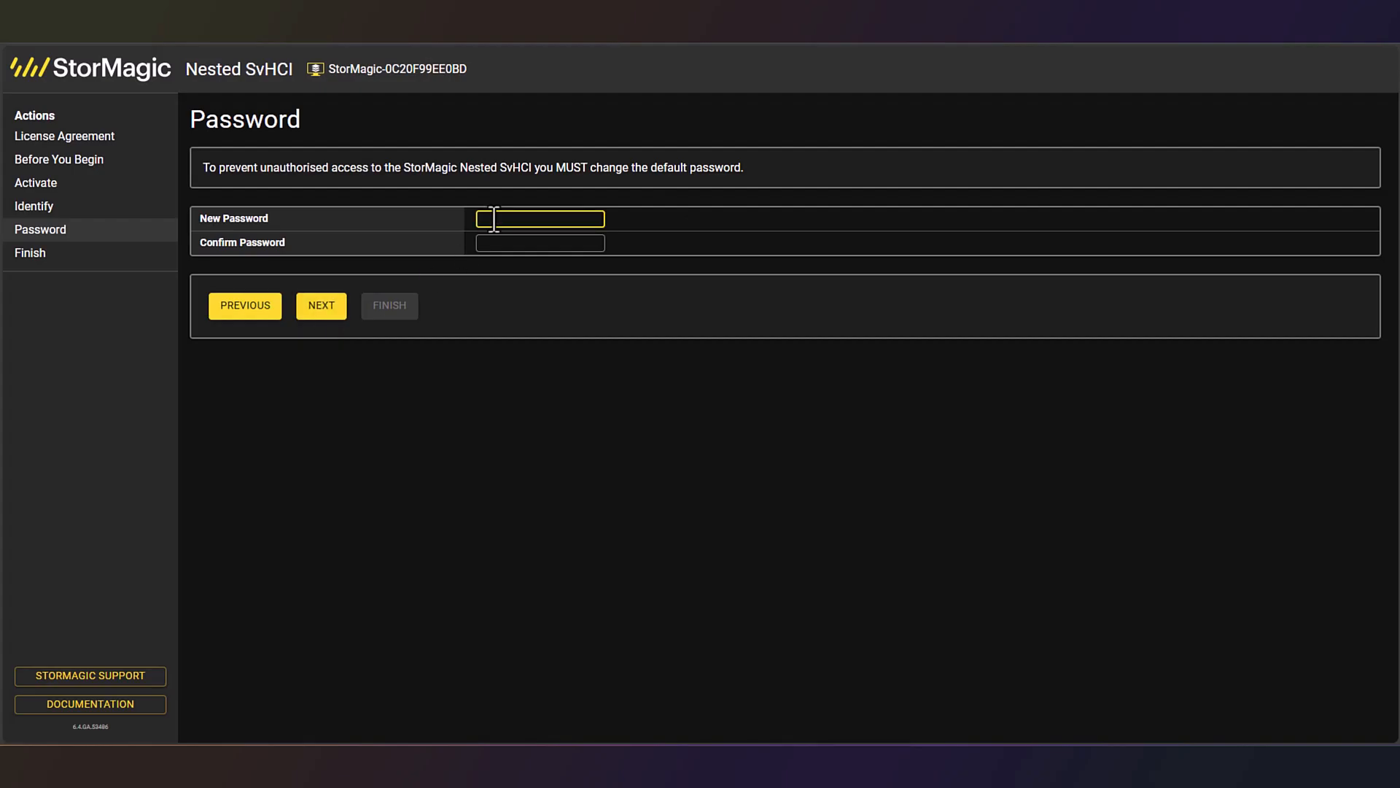
text(***********)
key(Tab)
text(***********)
click(321, 310)
click(1267, 60)
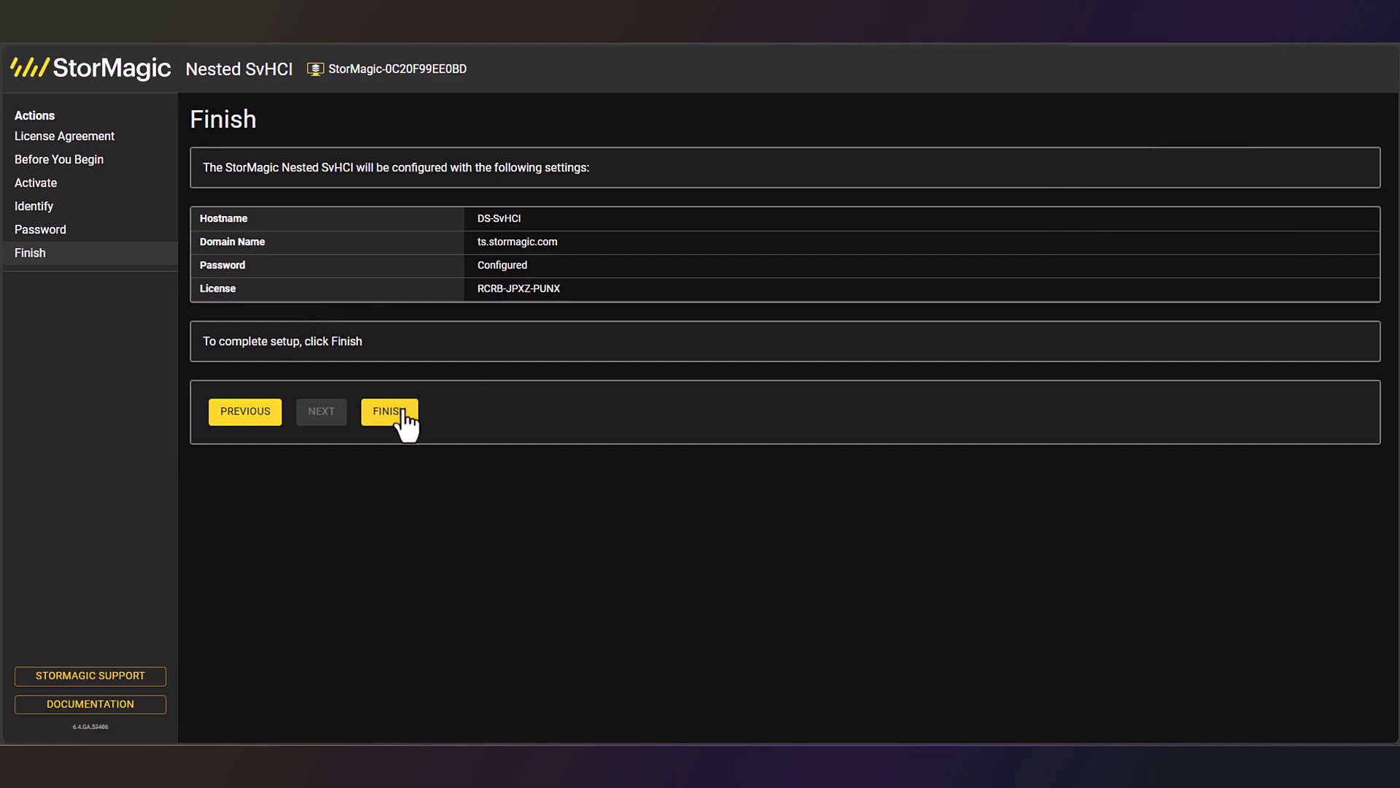
click(389, 412)
- Sign in with the new password and proceed past the certificate warning
text(admin)
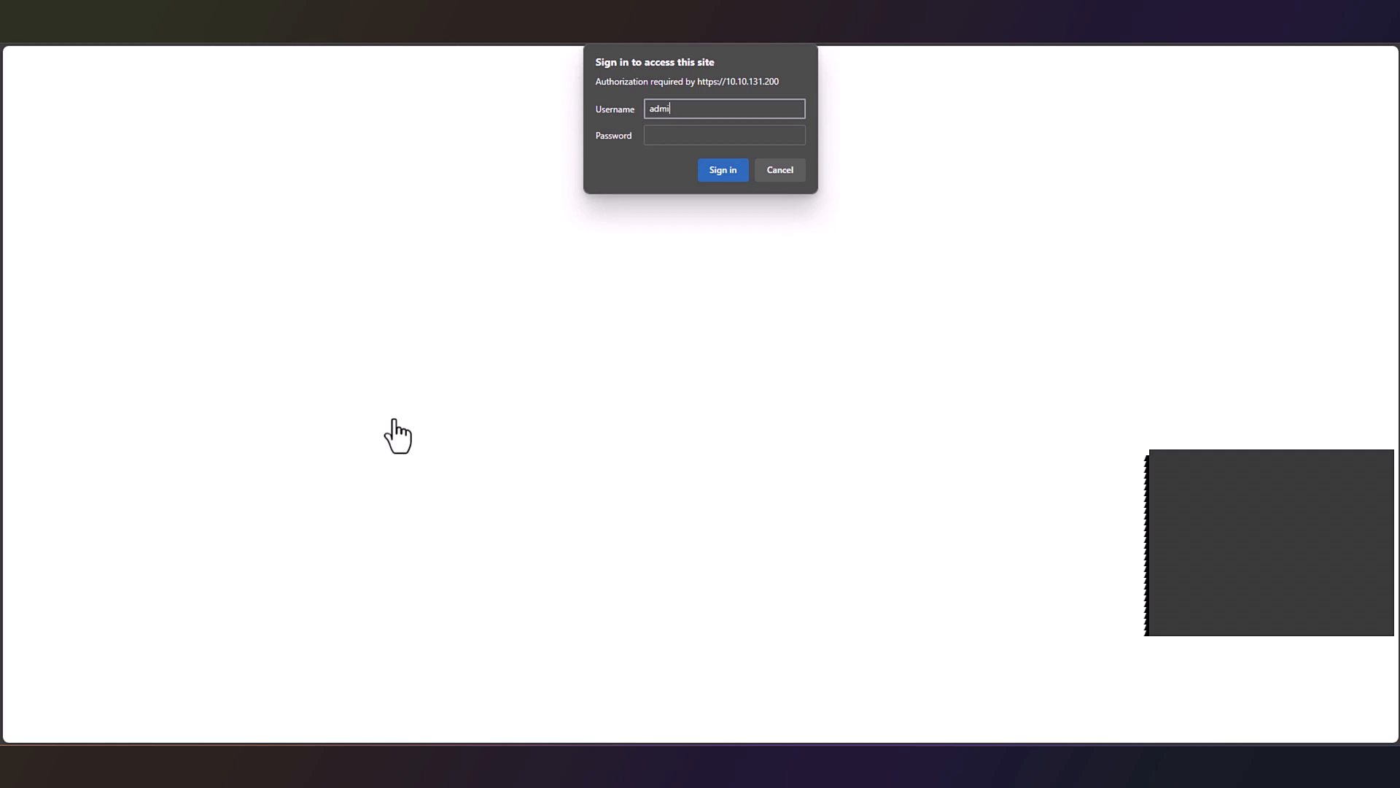
key(Tab)
text(***********)
key(Return)
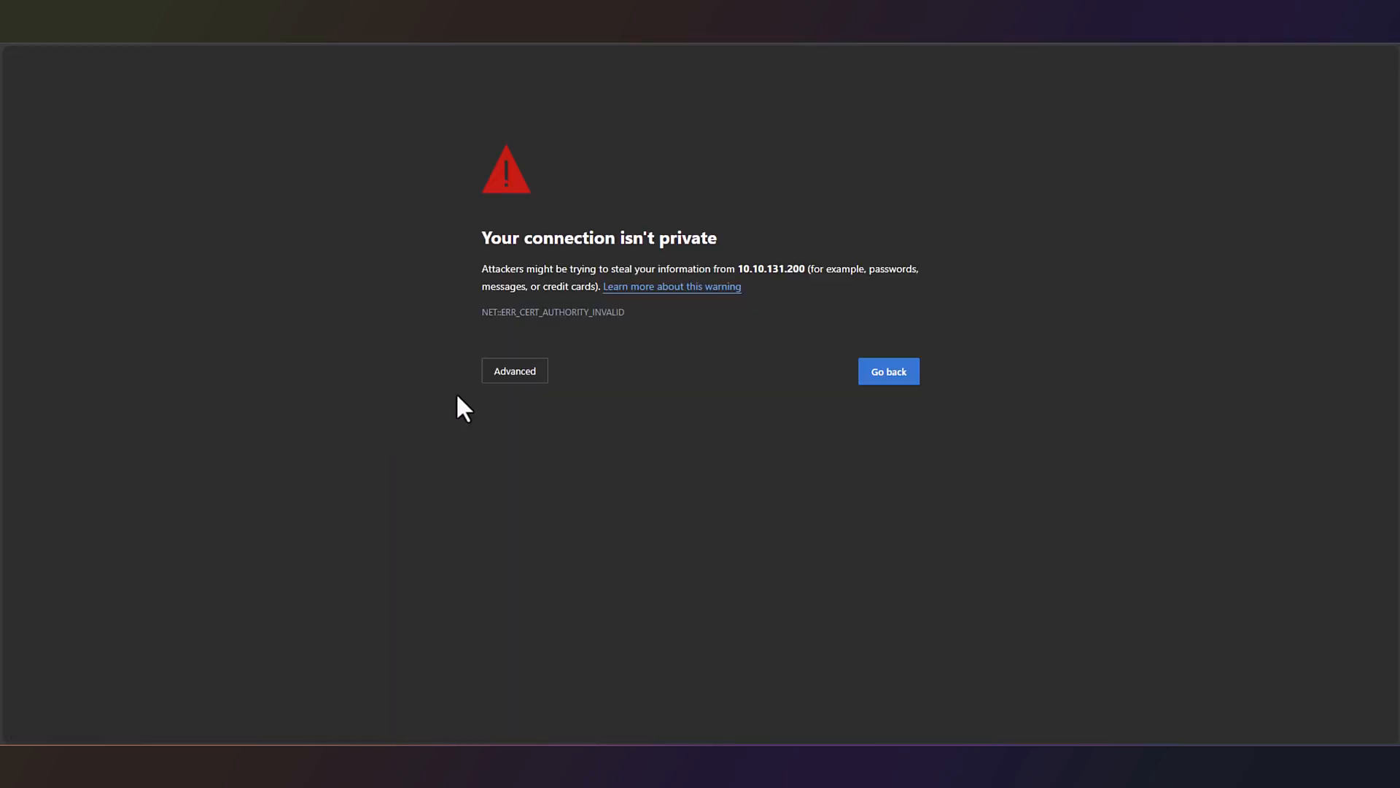
click(515, 369)
click(534, 485)
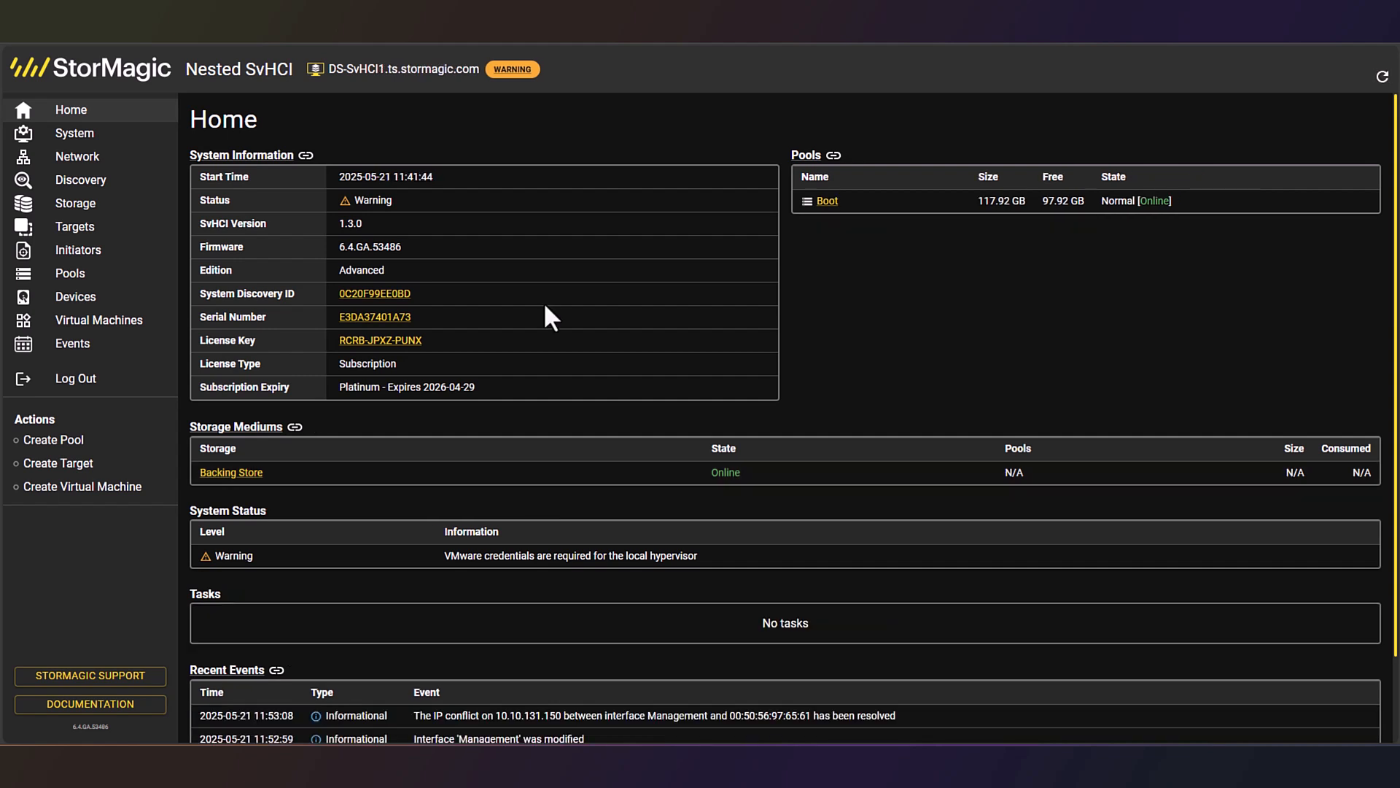
- Start a virtual switch named Storage1 and check adapter 3's MAC 00:50:56:8e:07:9d in vSphere
click(88, 161)
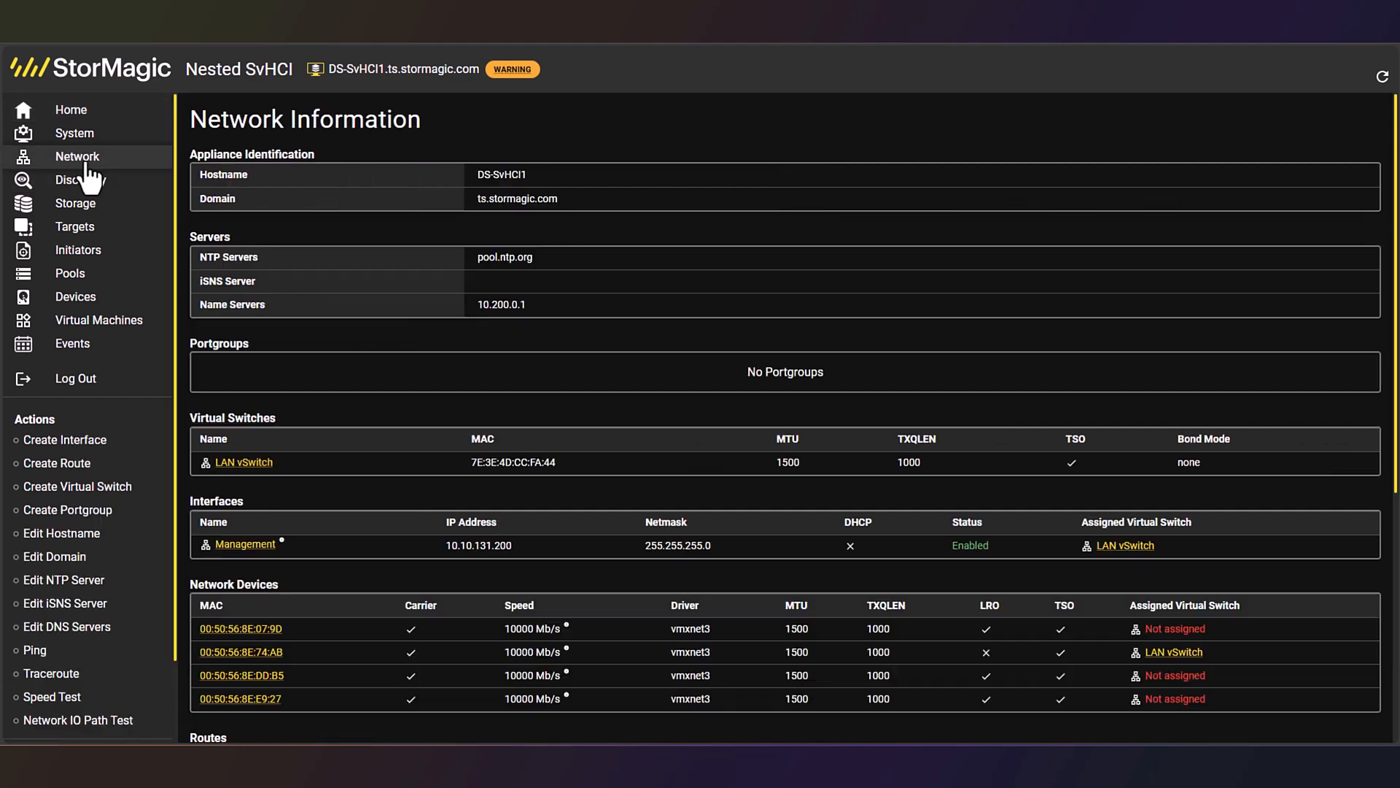
scroll(606, 407, down, 2)
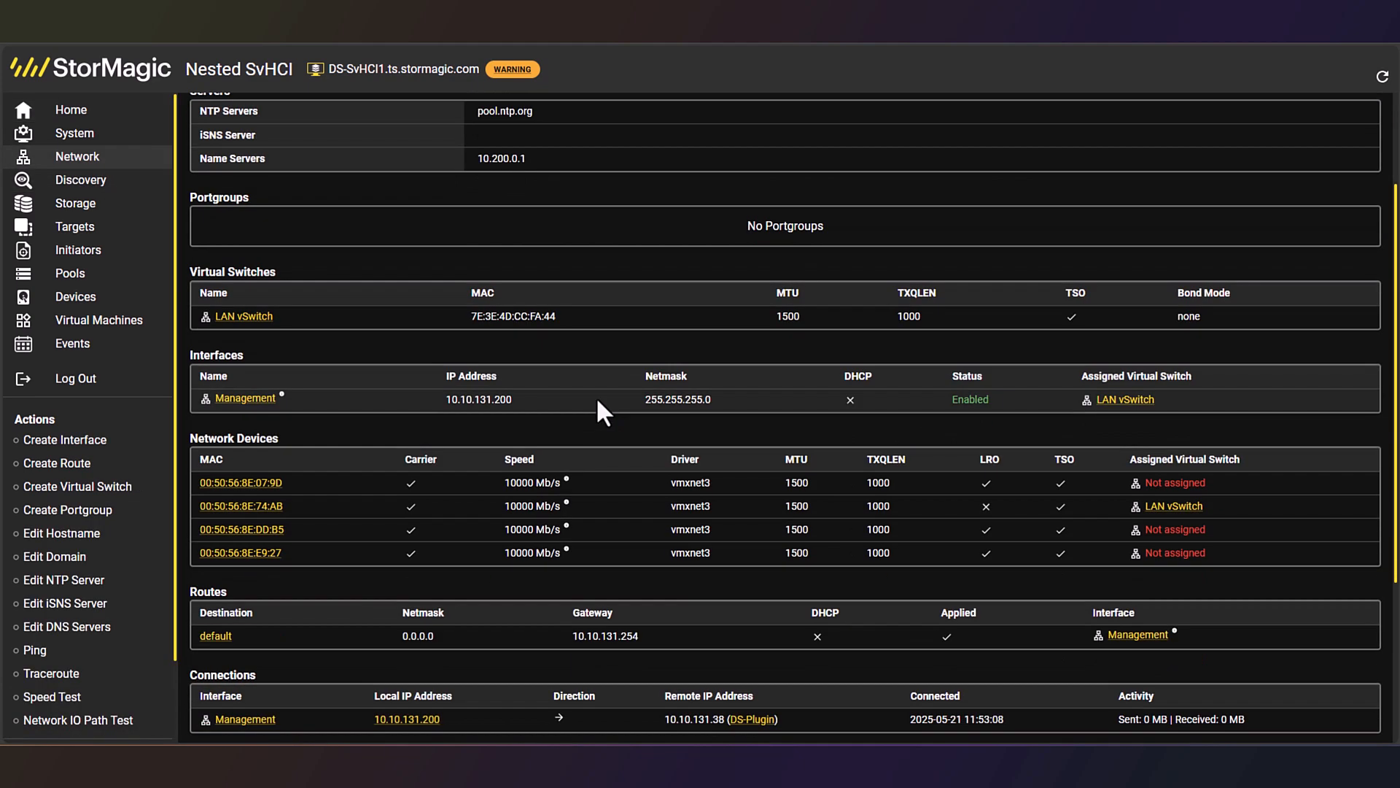
click(99, 492)
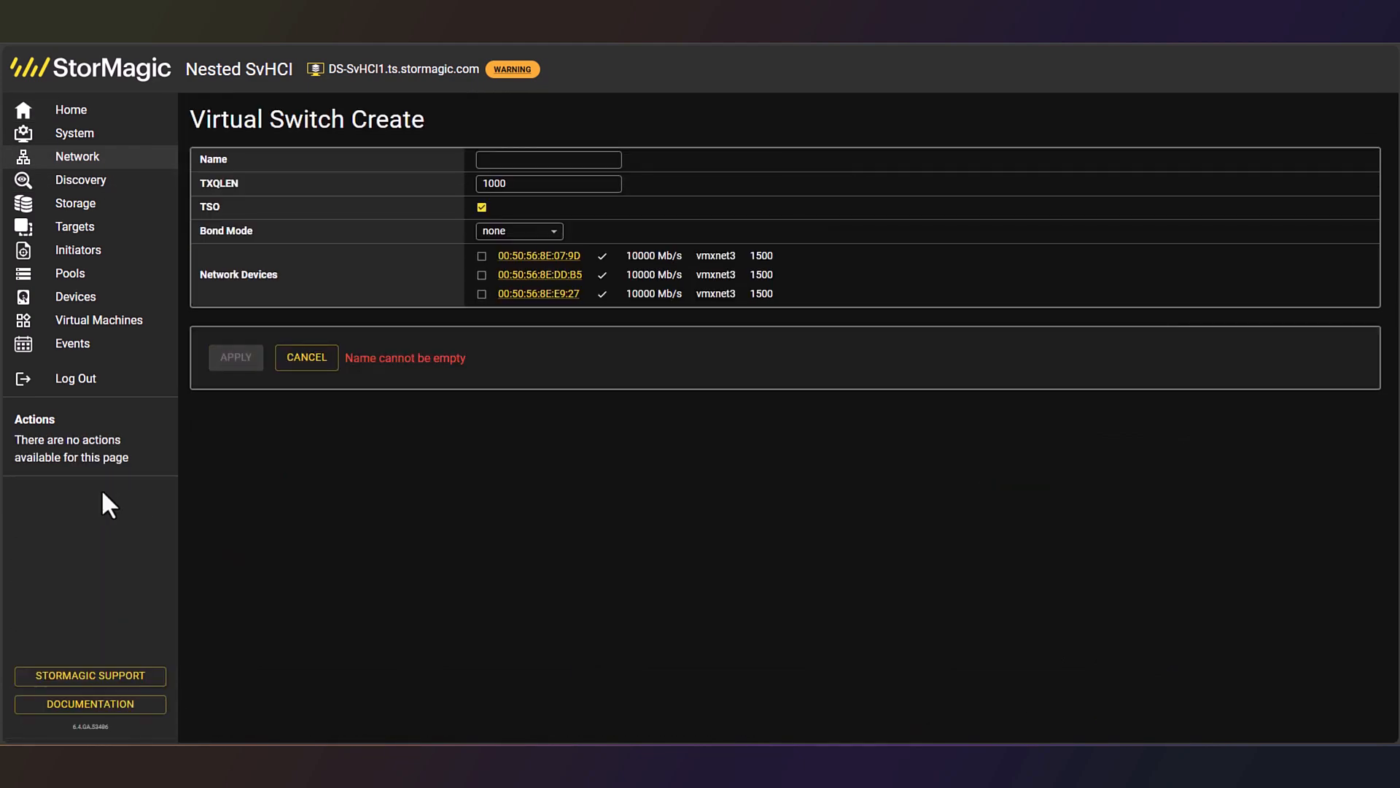
click(495, 158)
text(Storage1)
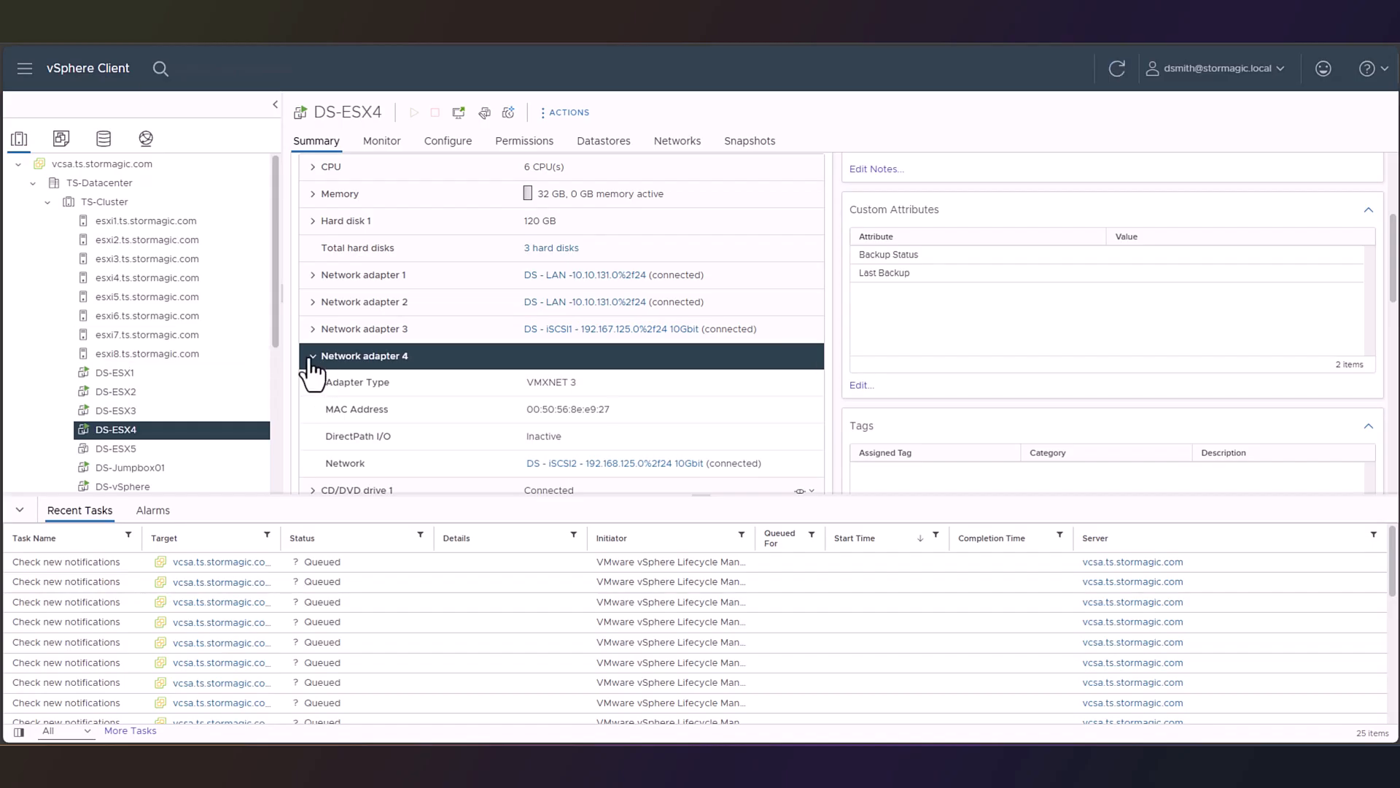
click(613, 329)
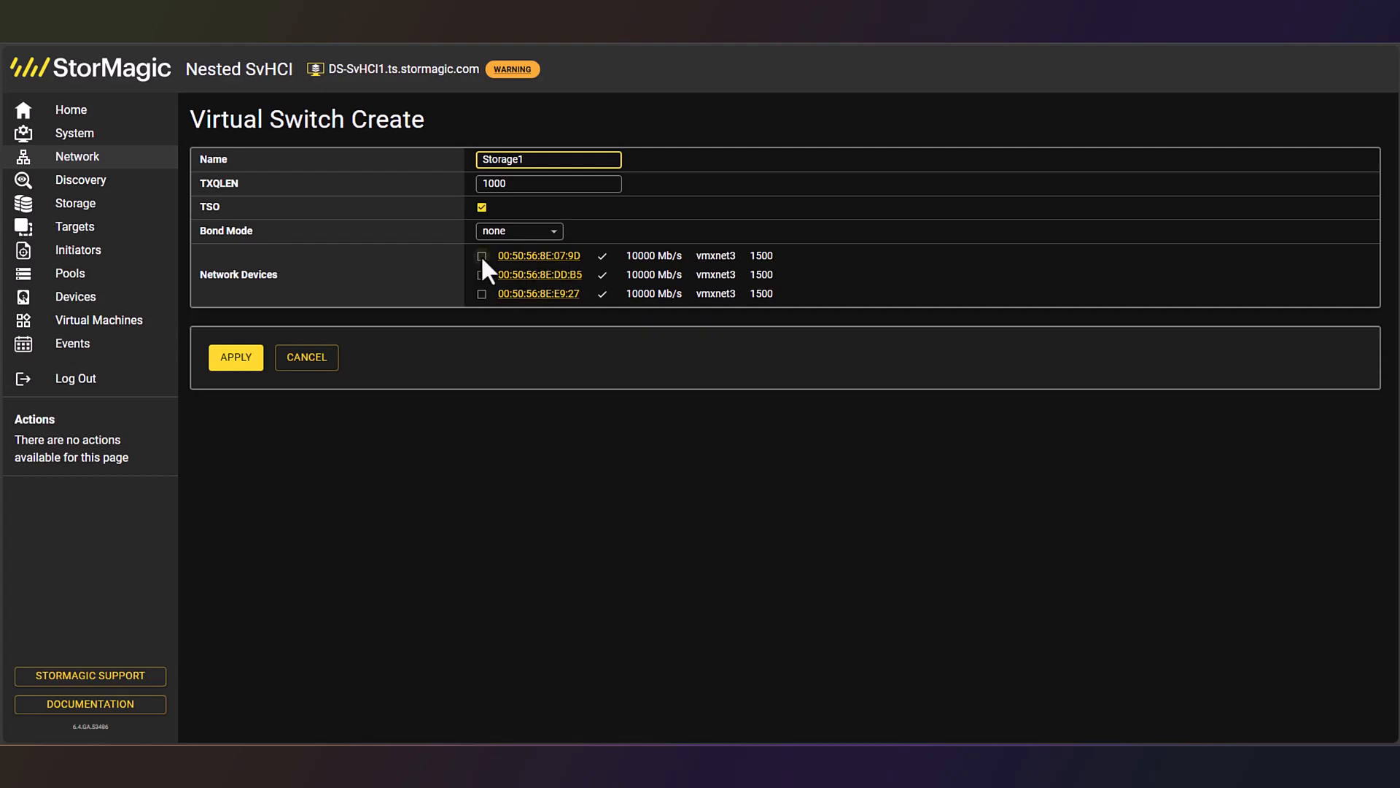
- Create the Storage1 virtual switch with the first network device and start an interface on it
click(481, 256)
click(238, 359)
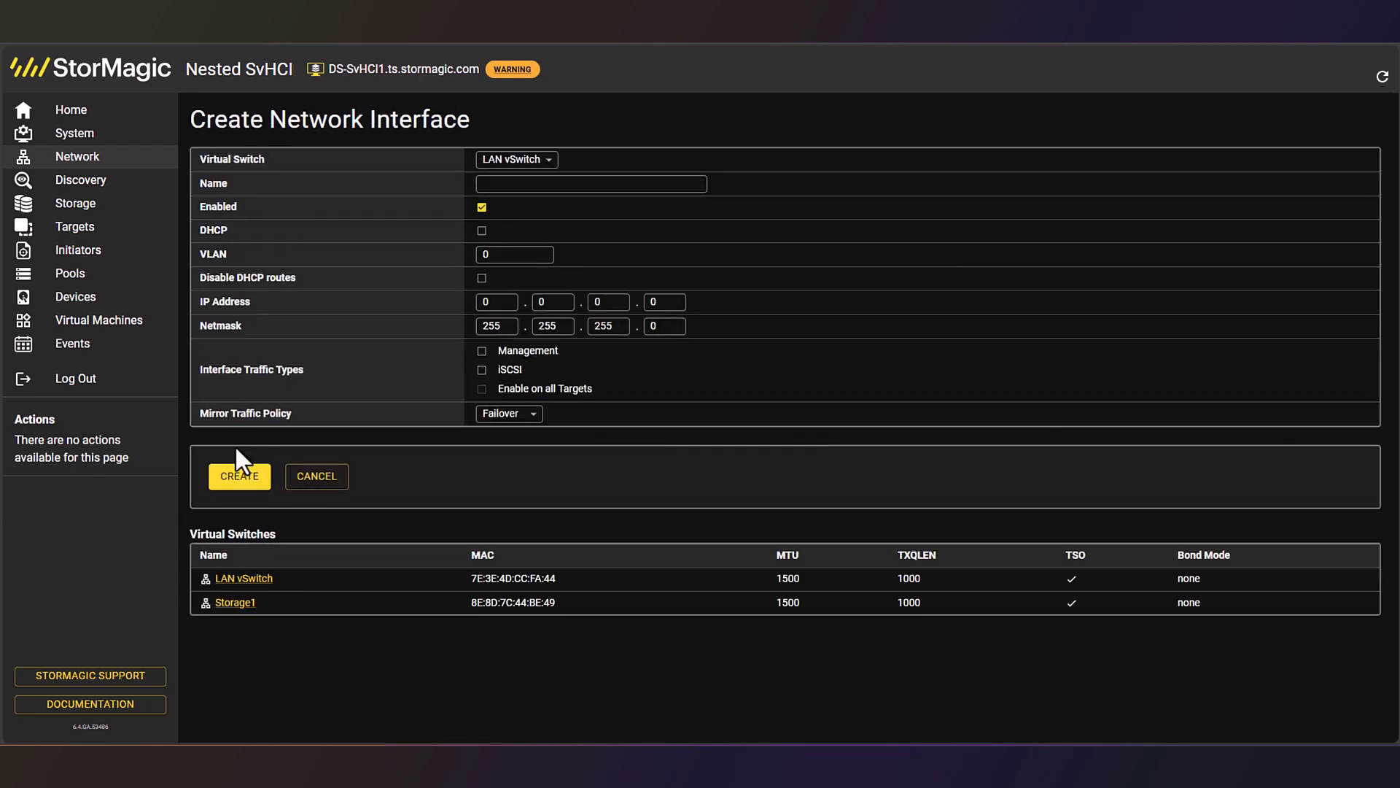
click(536, 159)
click(514, 194)
- Create interface Storage1 with IP 192.167.125.200 and Preferred mirror policy
click(515, 184)
text(Storage1)
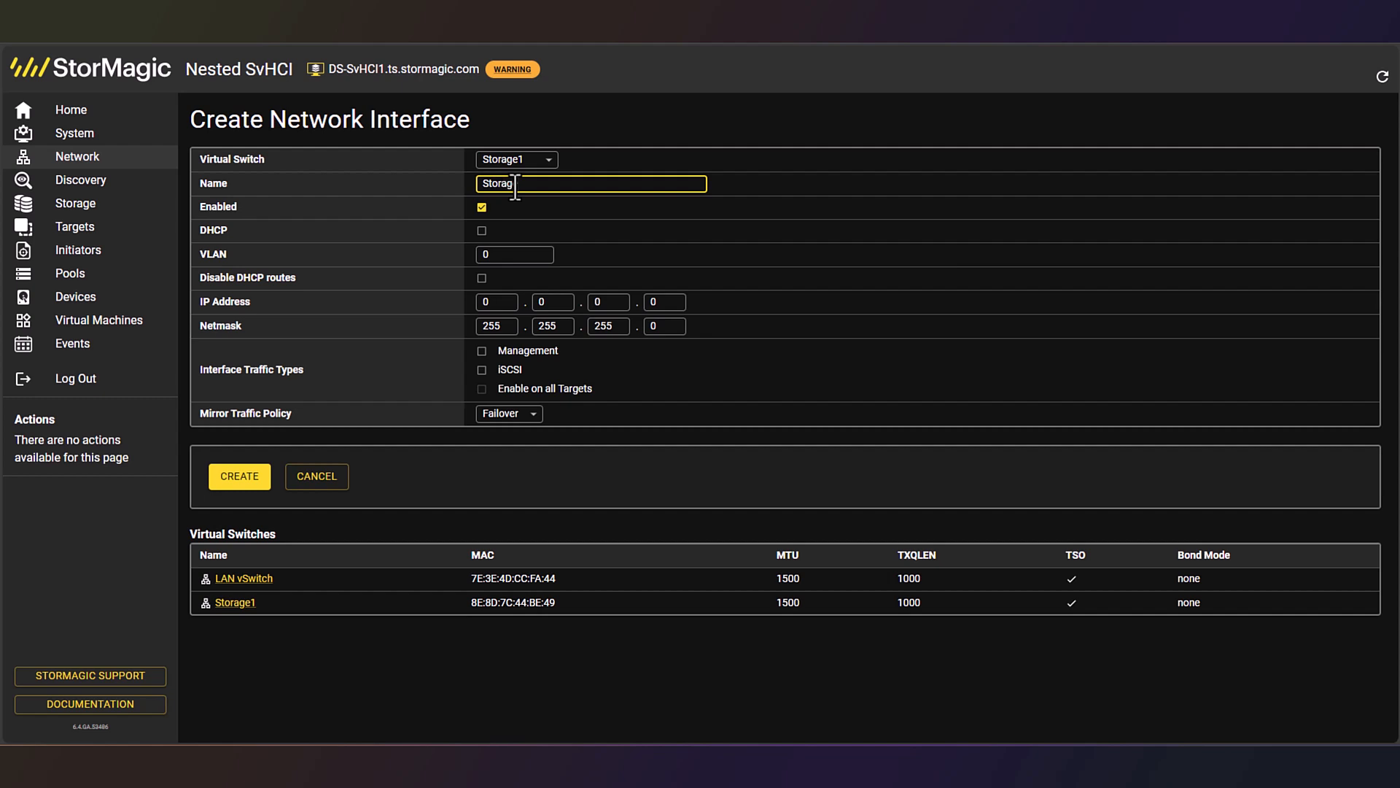
click(505, 302)
text(192.)
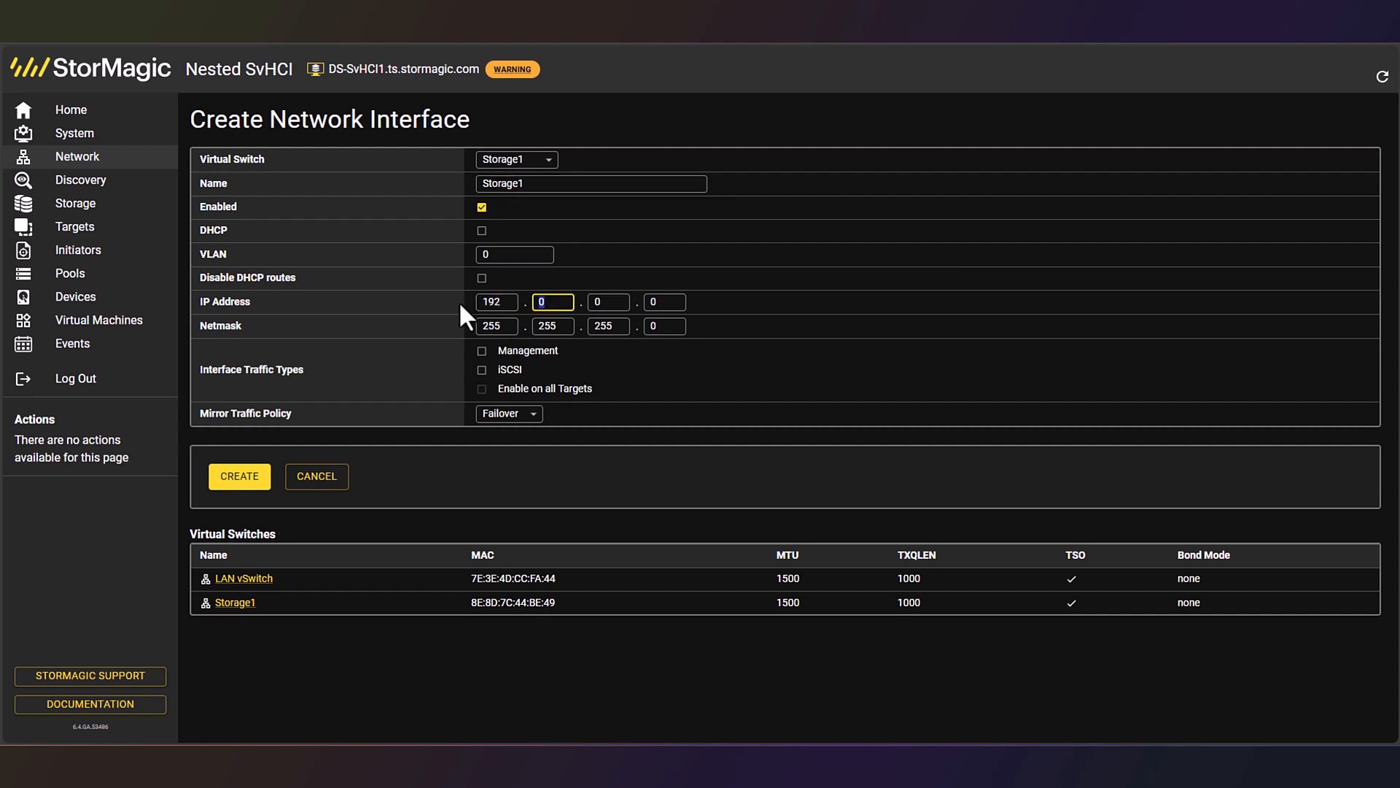
text(167.125.200)
click(511, 413)
click(528, 435)
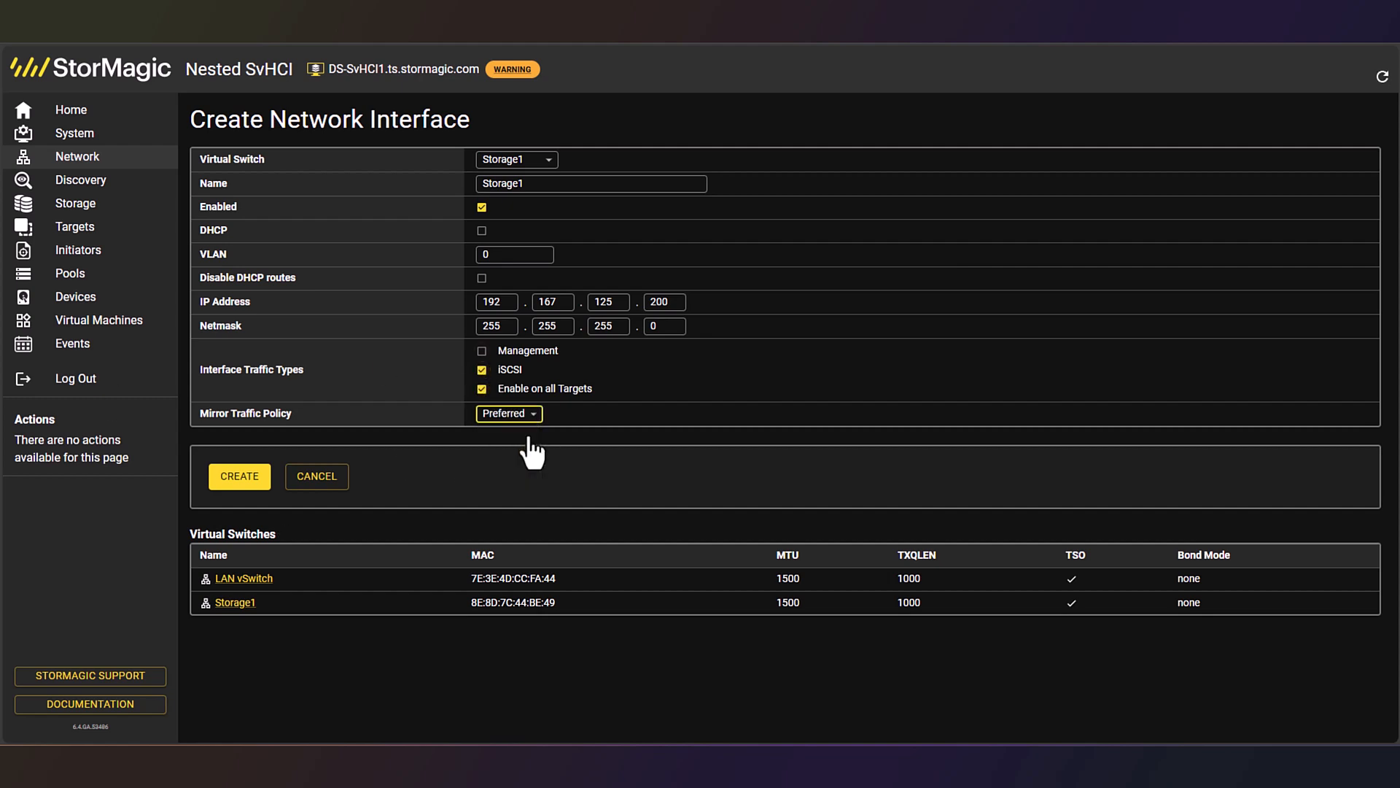
click(232, 480)
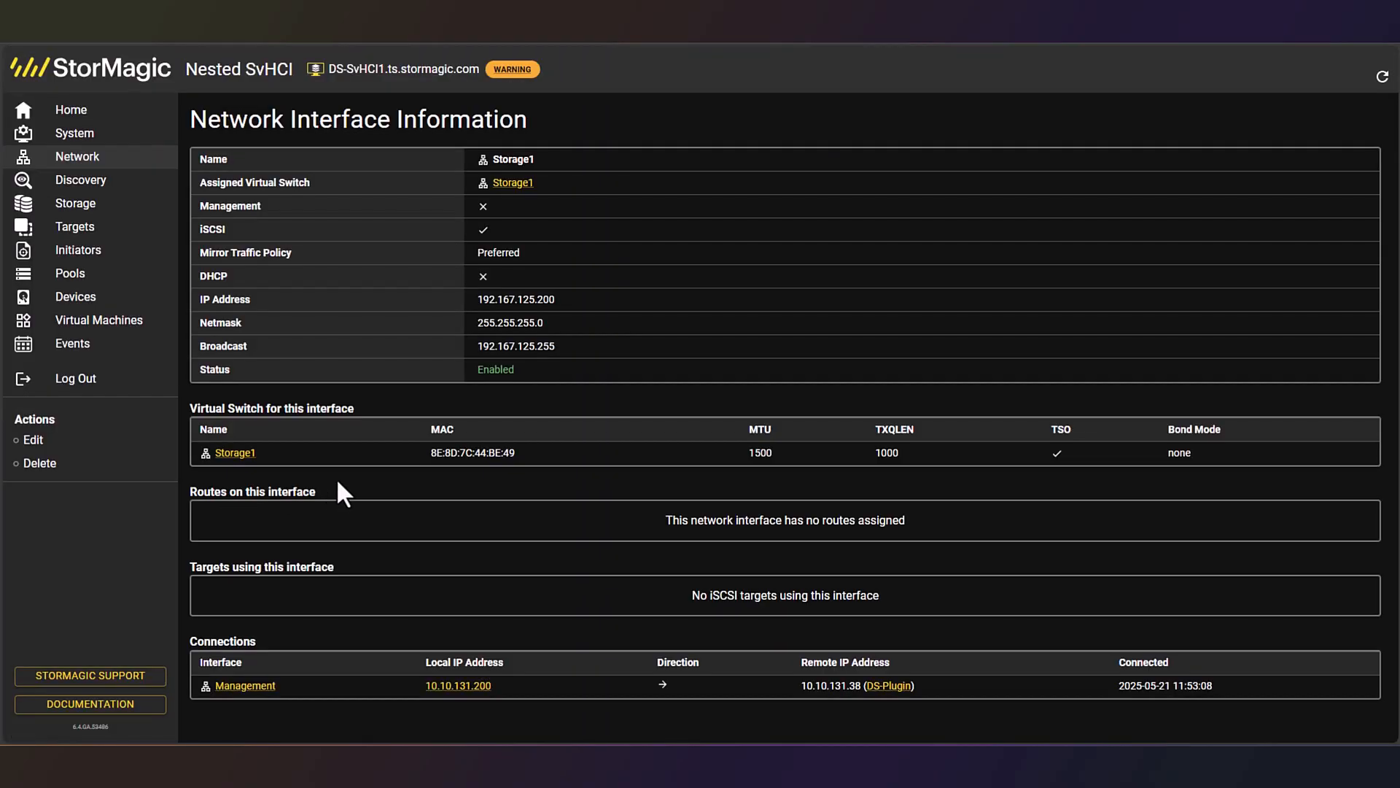
- Create virtual switch Storage2 using the remaining network device
click(73, 158)
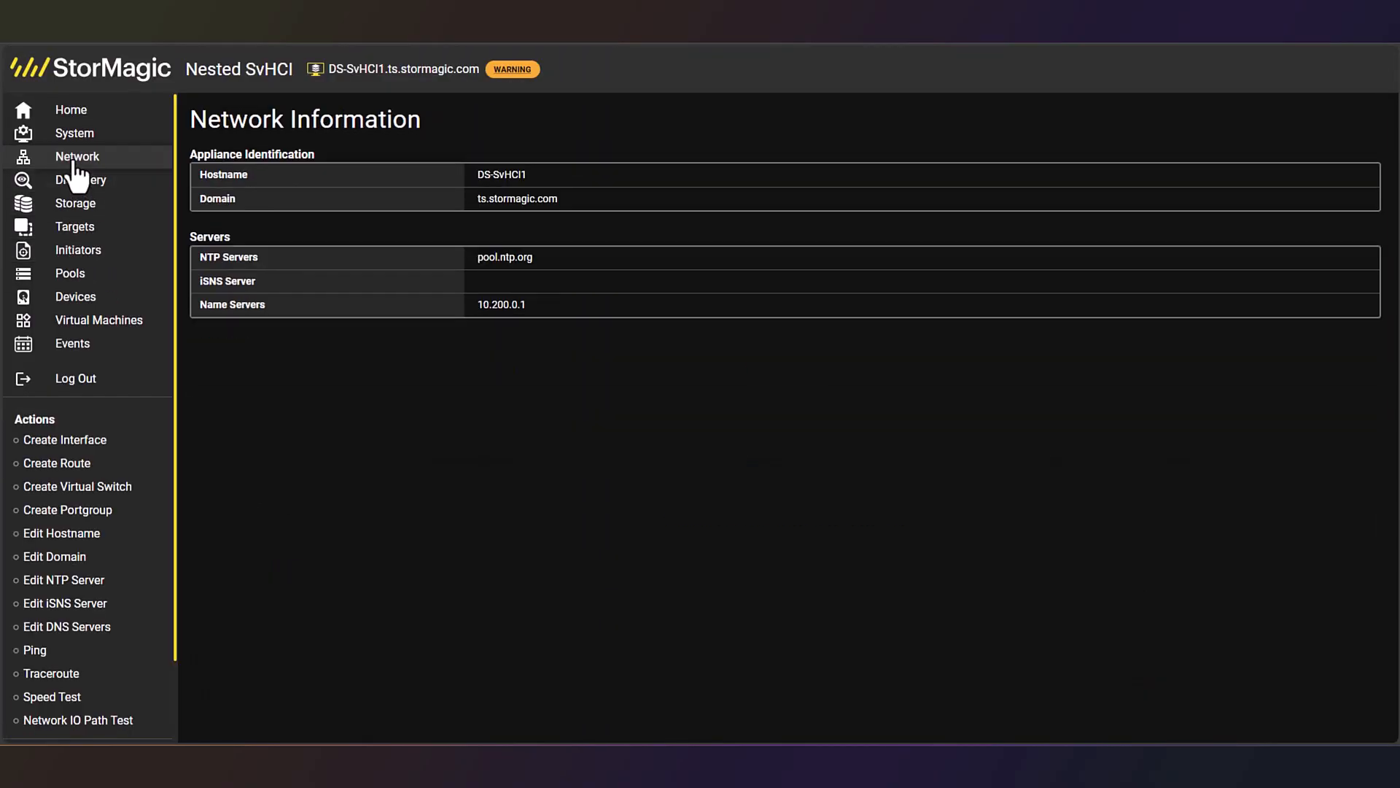
click(111, 490)
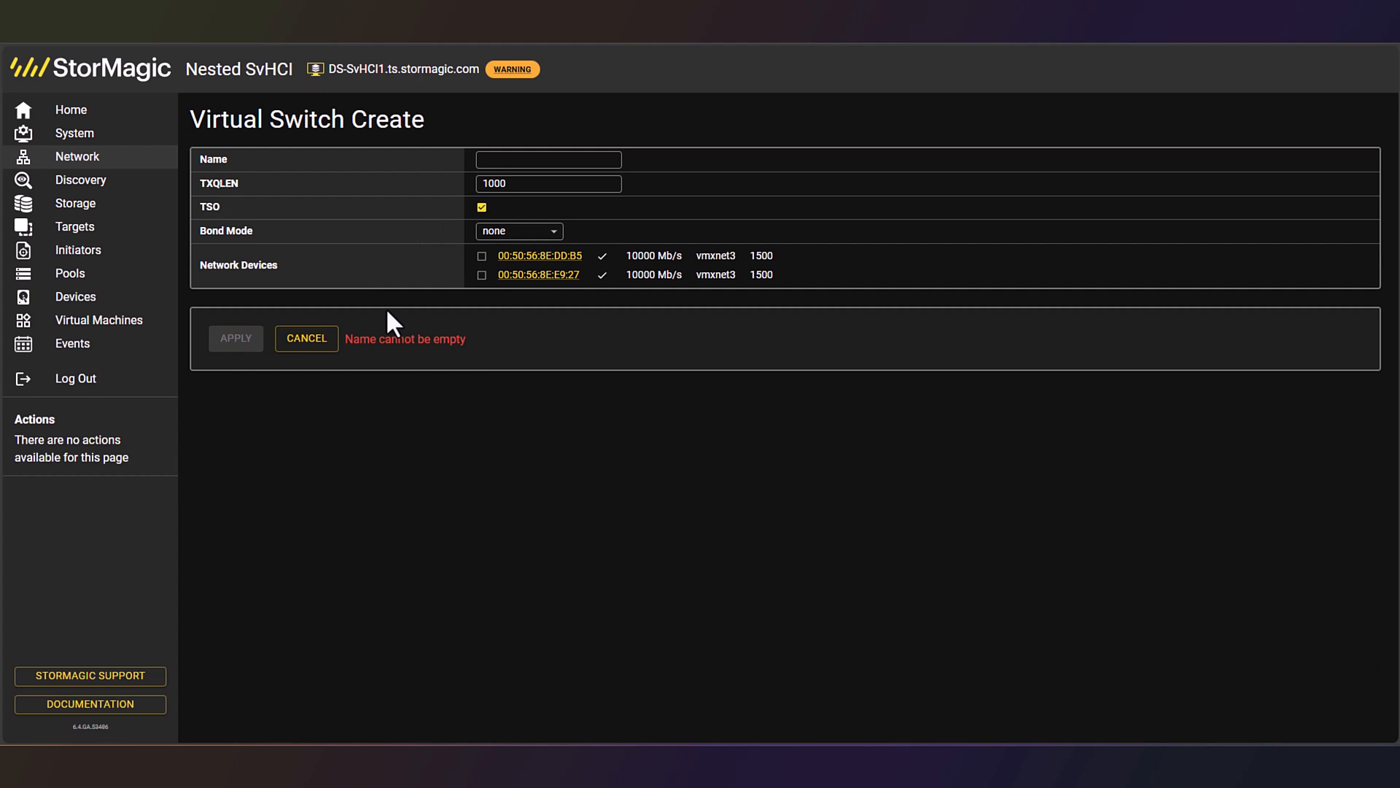
click(533, 159)
text(Storage2)
click(482, 275)
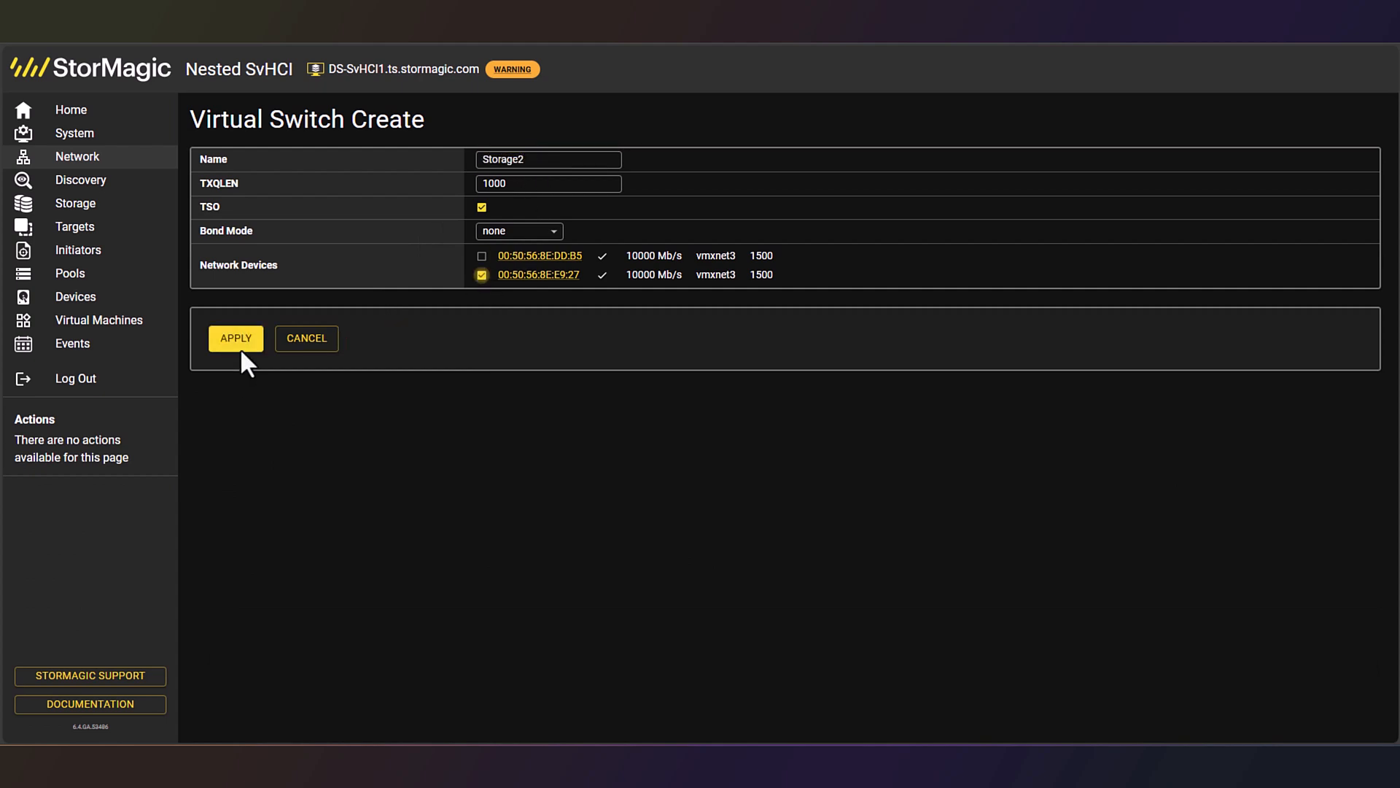
click(238, 343)
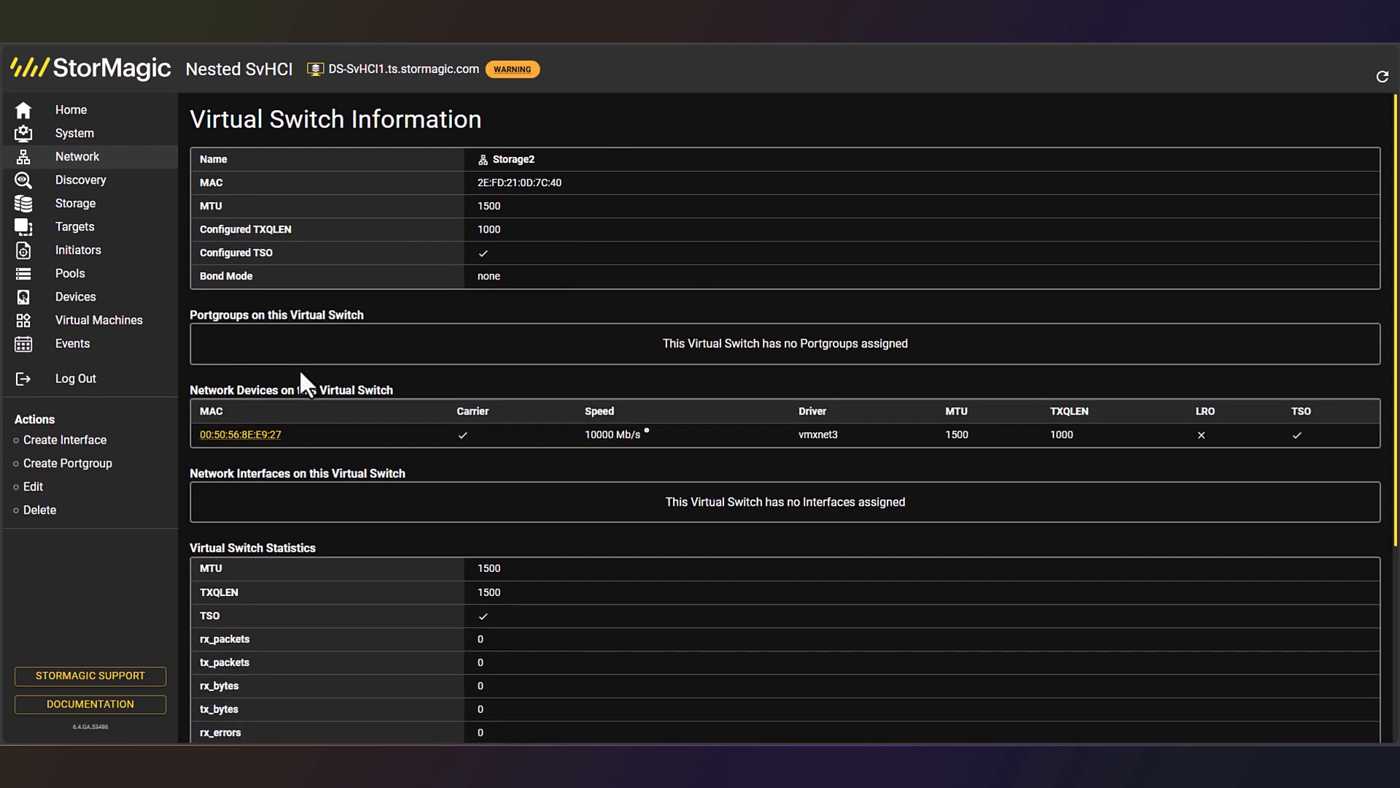
- Create interface Storage2 on Storage2 with IP 192.168.125.200, iSCSI traffic and a mirror policy
click(13, 439)
click(516, 159)
click(515, 216)
click(511, 183)
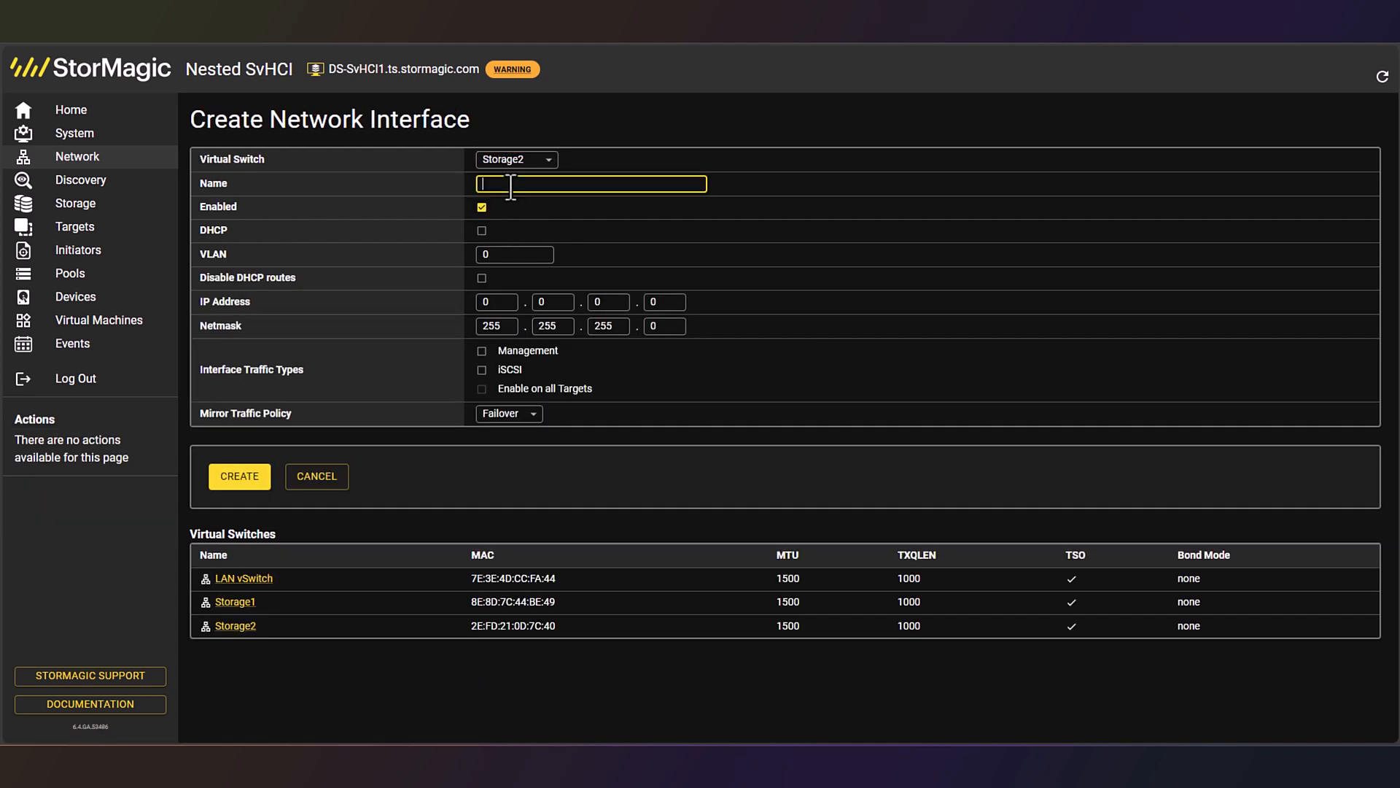
text(Storage2)
click(495, 305)
text(192.168)
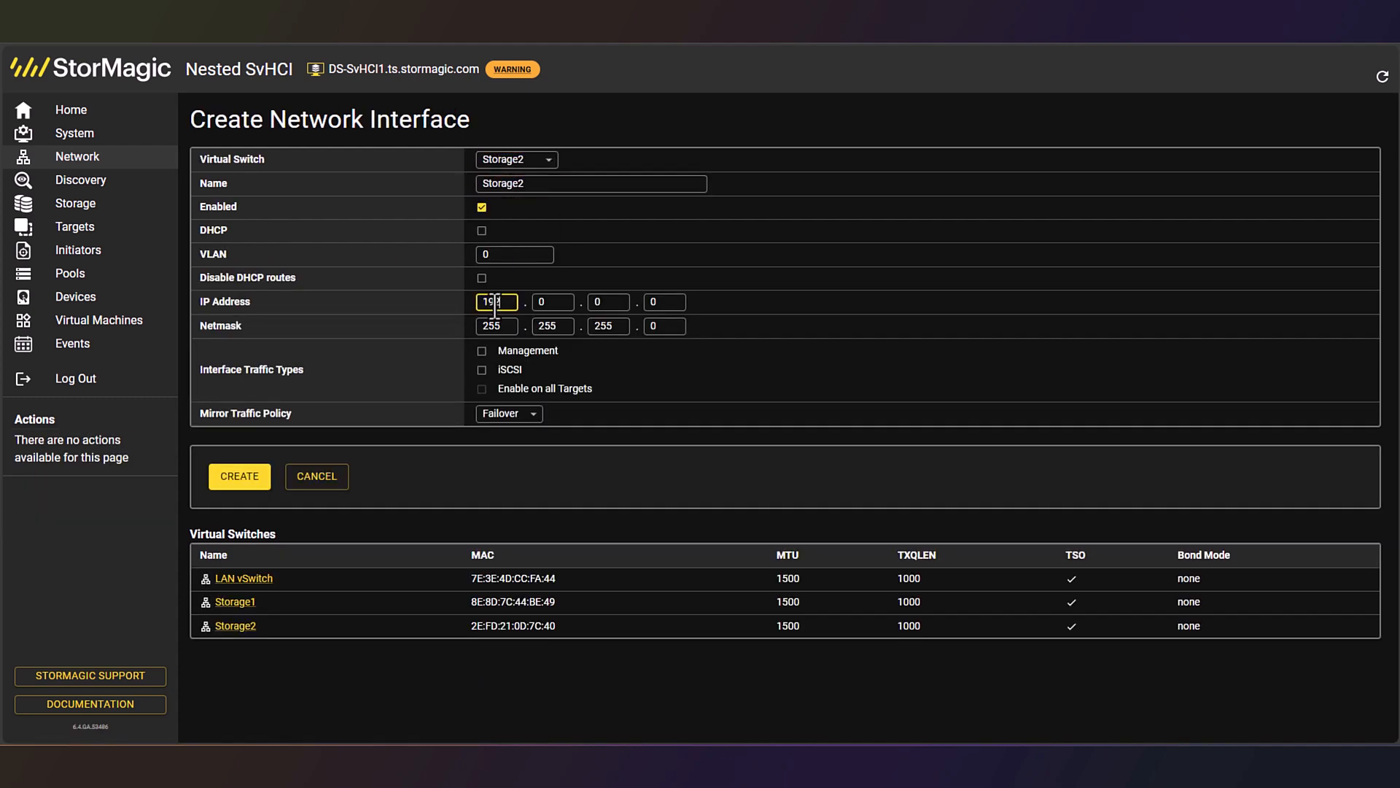
text(.125.200)
click(481, 370)
click(540, 416)
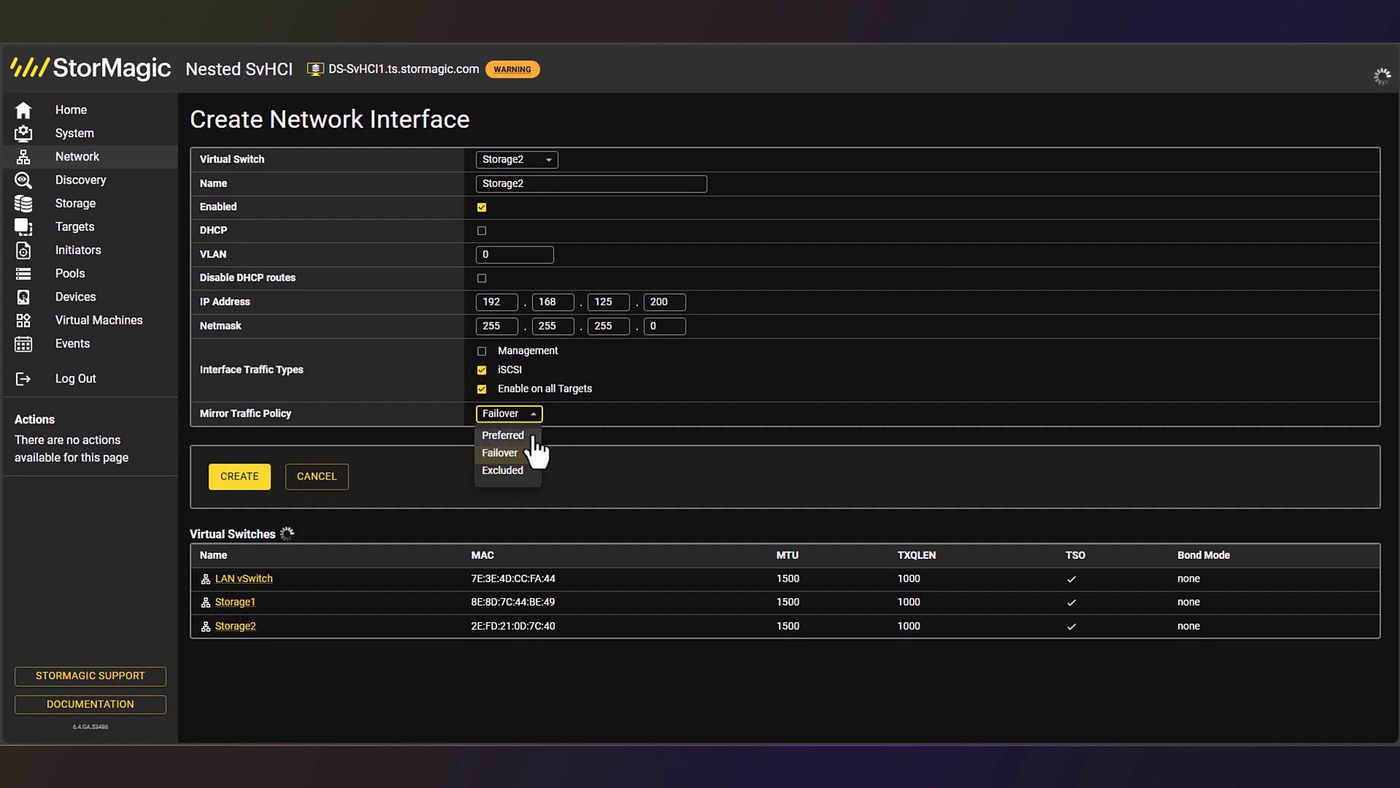
click(510, 430)
click(248, 478)
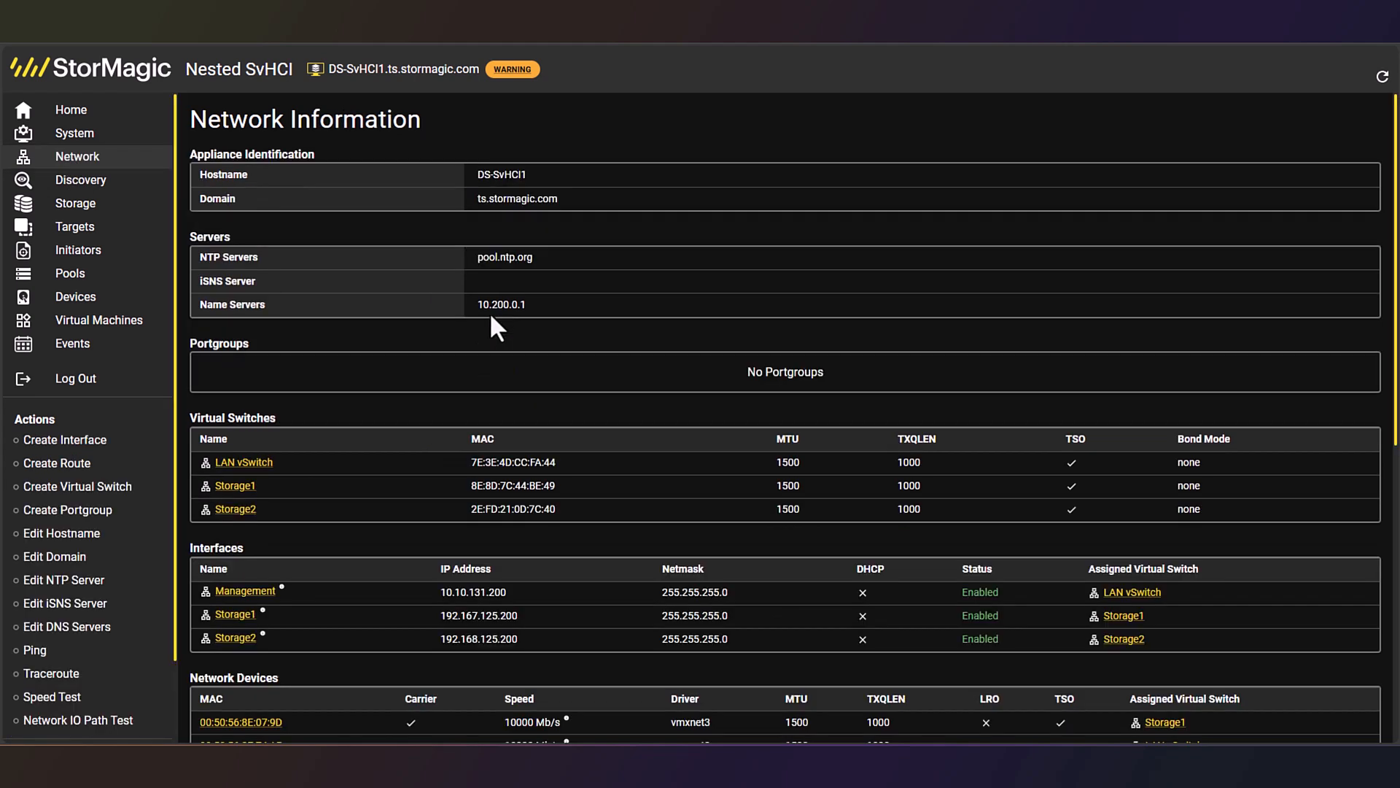
- Create JBOD pool SharedStorage1 on the 250 GB SCSI:0:0:2:0 disk, fixing a stray space in the name
click(70, 274)
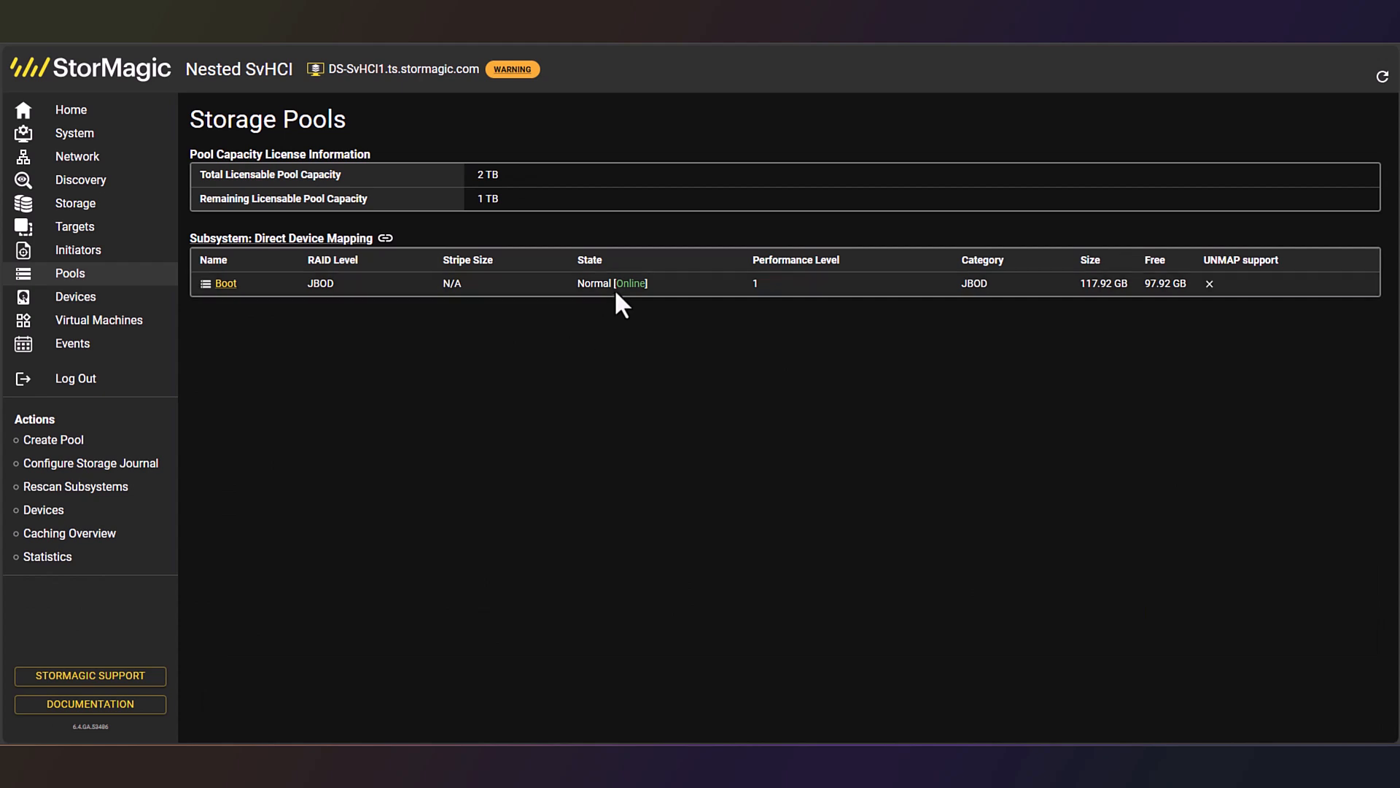
click(33, 441)
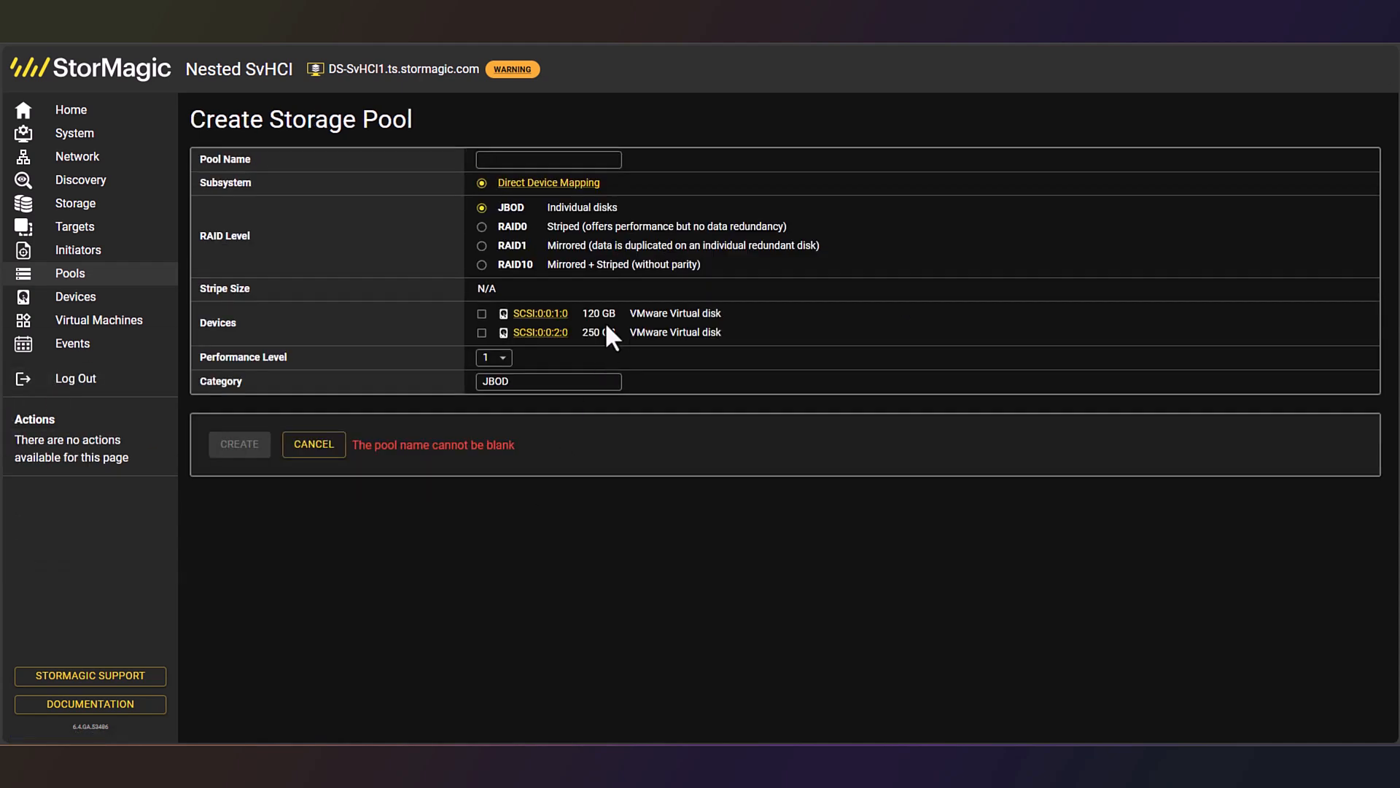
click(541, 159)
text(SharedS)
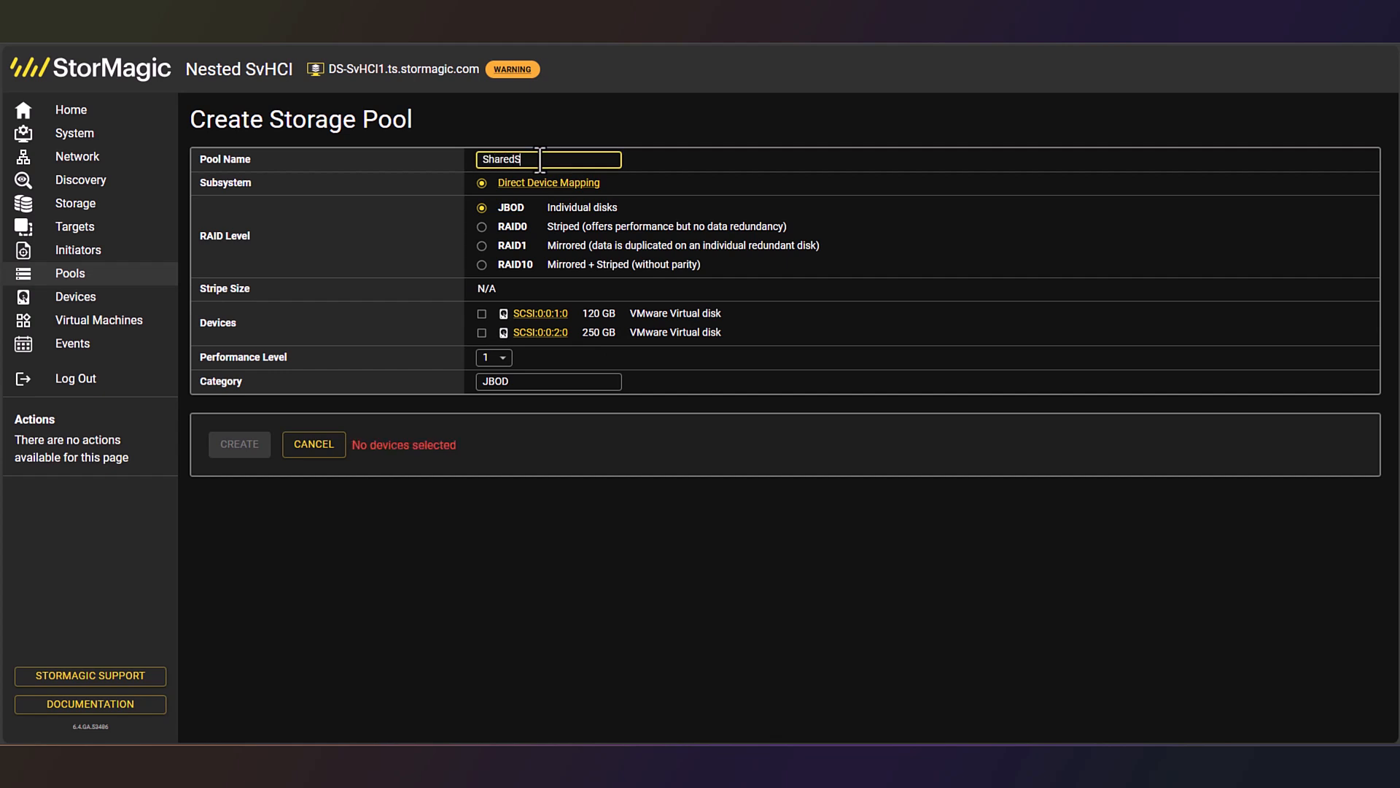
text(torage 1)
click(691, 143)
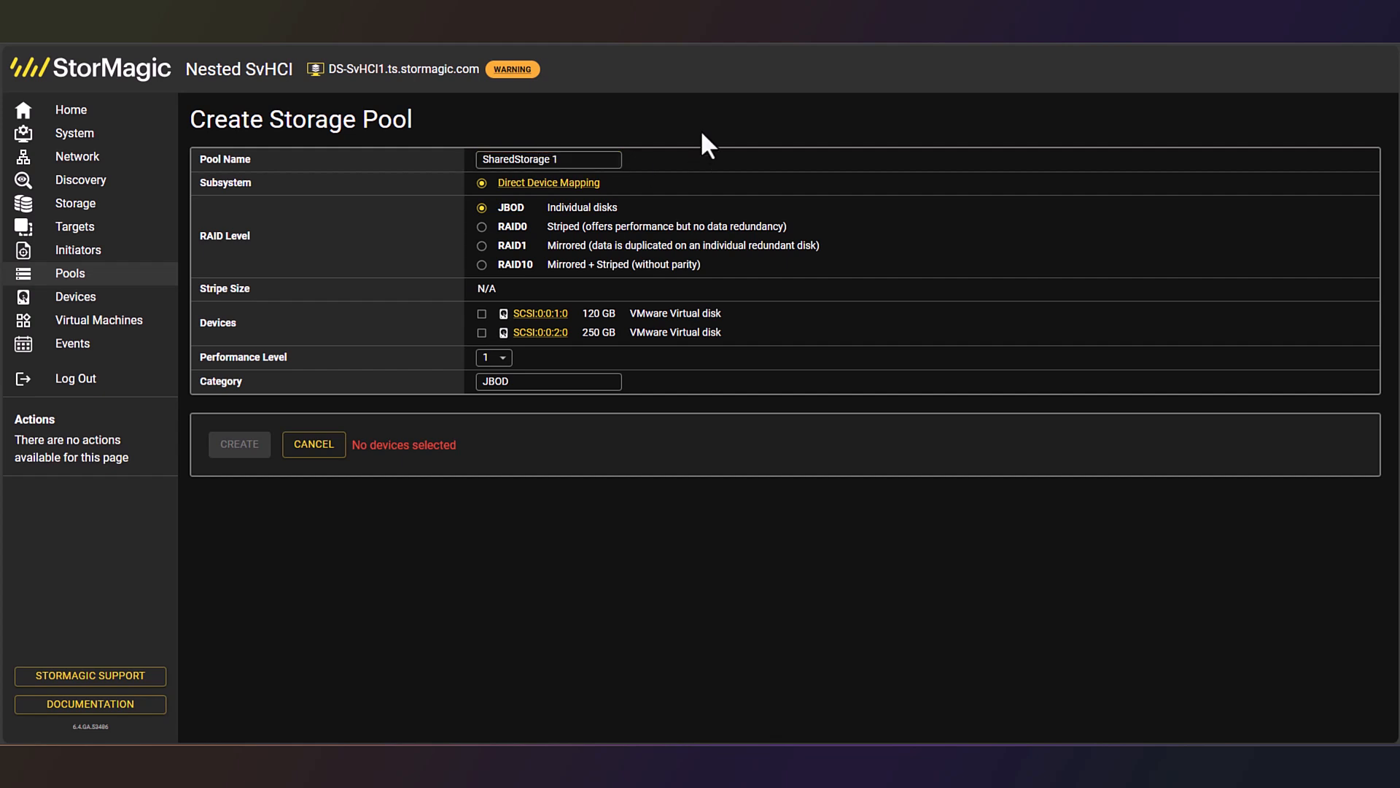
click(554, 159)
key(BackSpace)
click(656, 138)
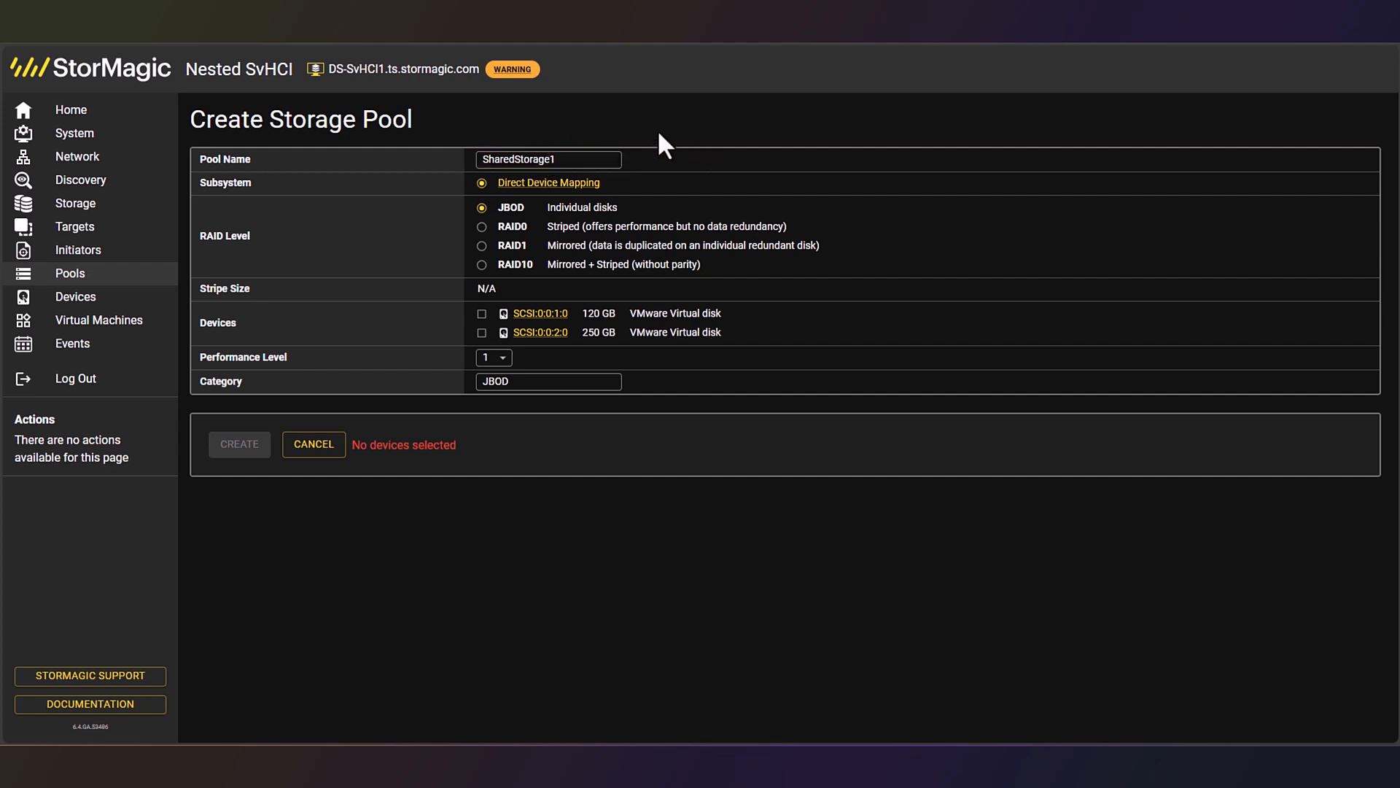
click(483, 332)
click(503, 357)
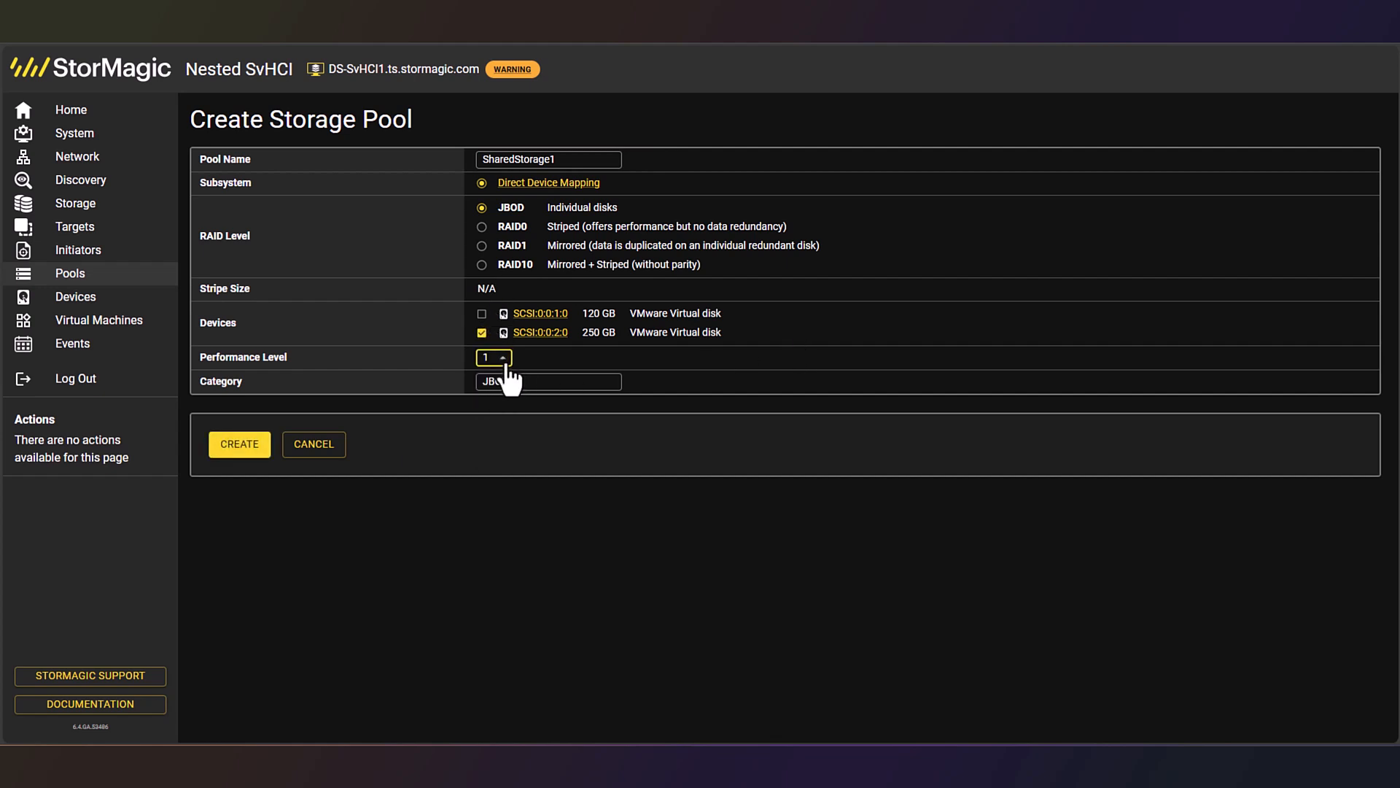
click(238, 446)
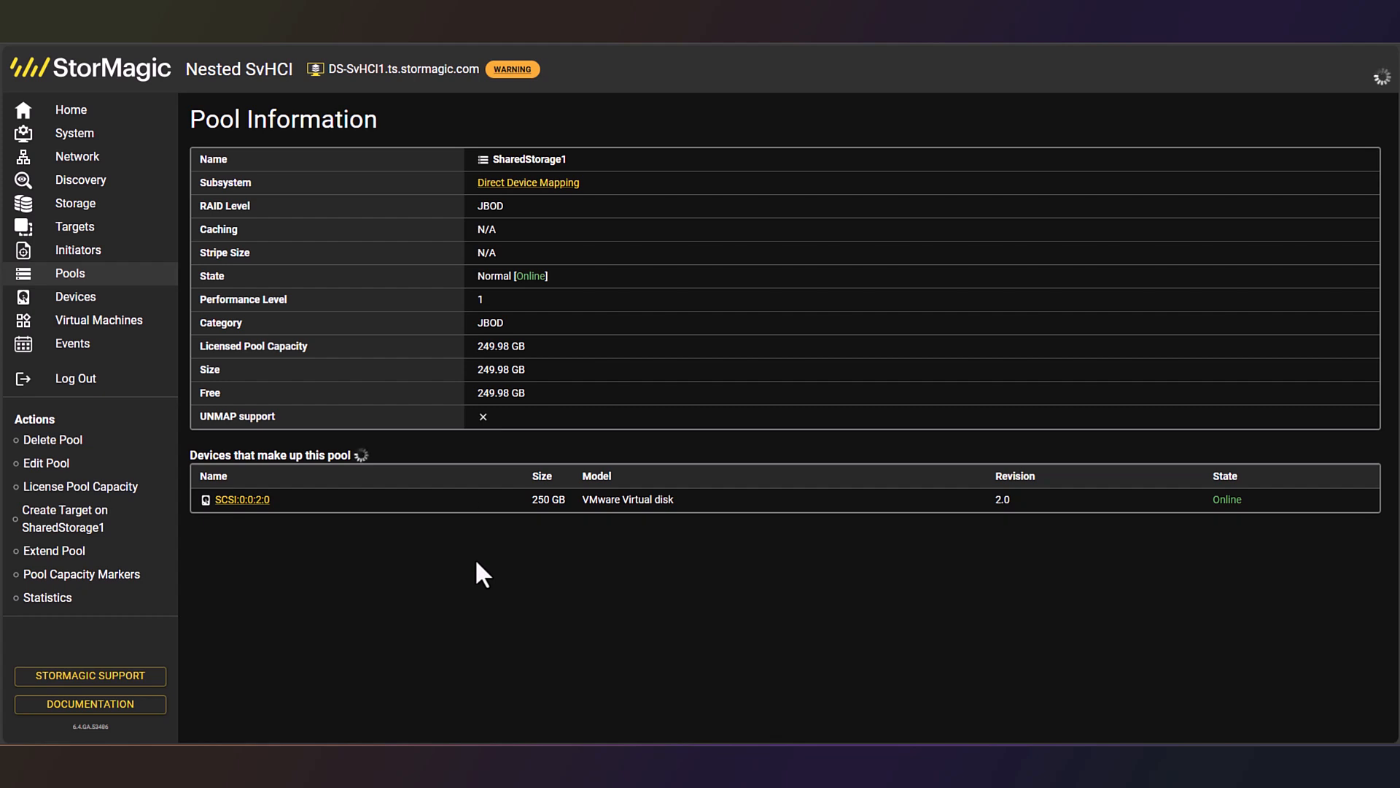
- Create portgroup Management on LAN vSwitch with VLAN mode none
click(82, 164)
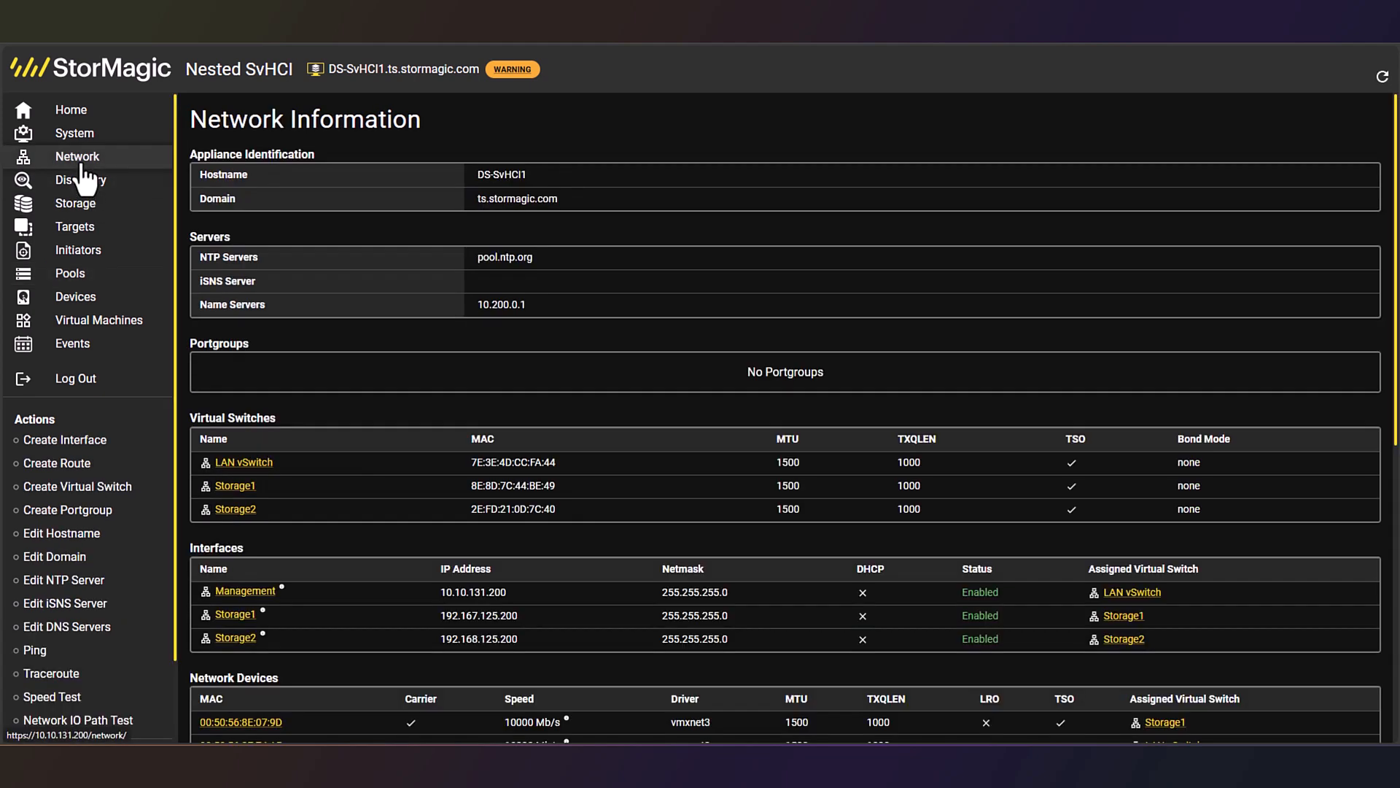
click(81, 509)
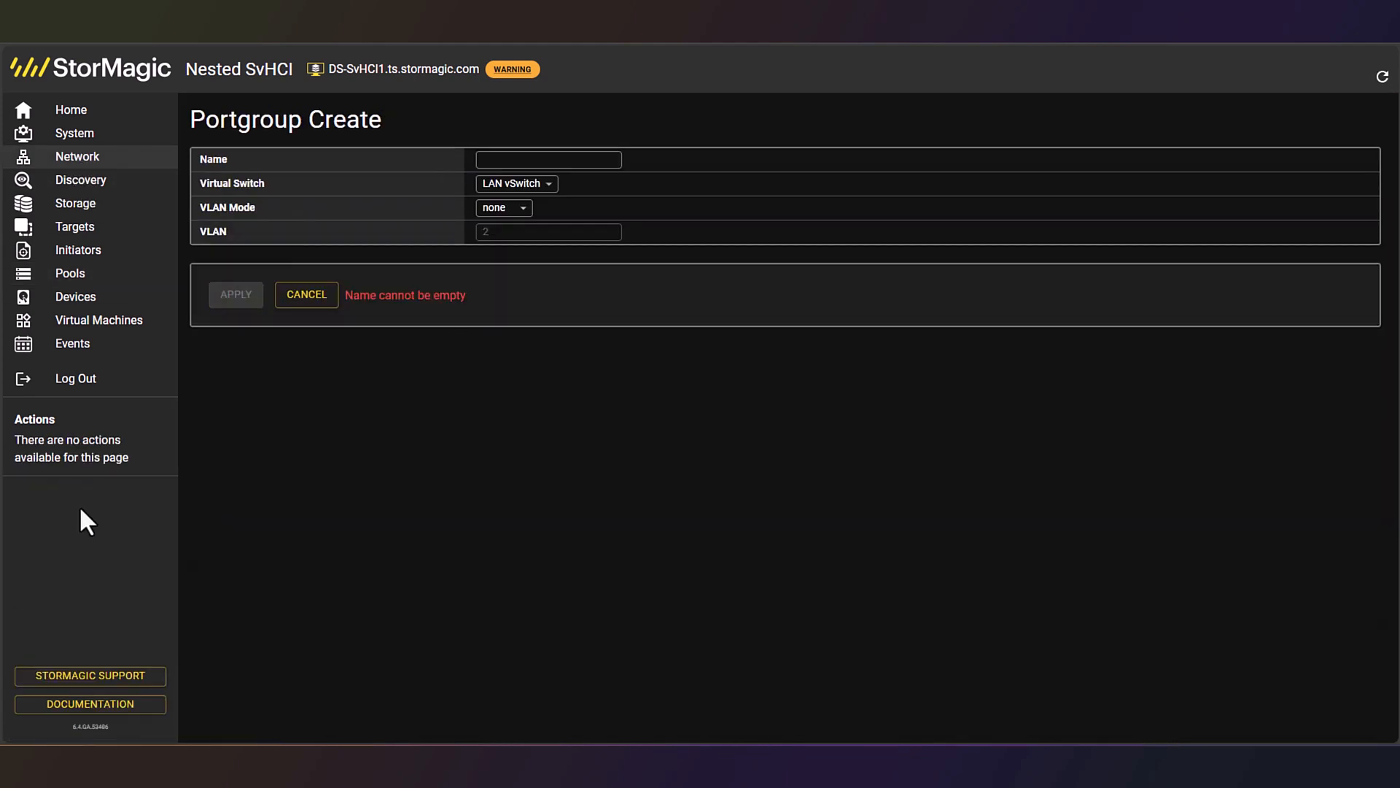
click(548, 161)
text(Management)
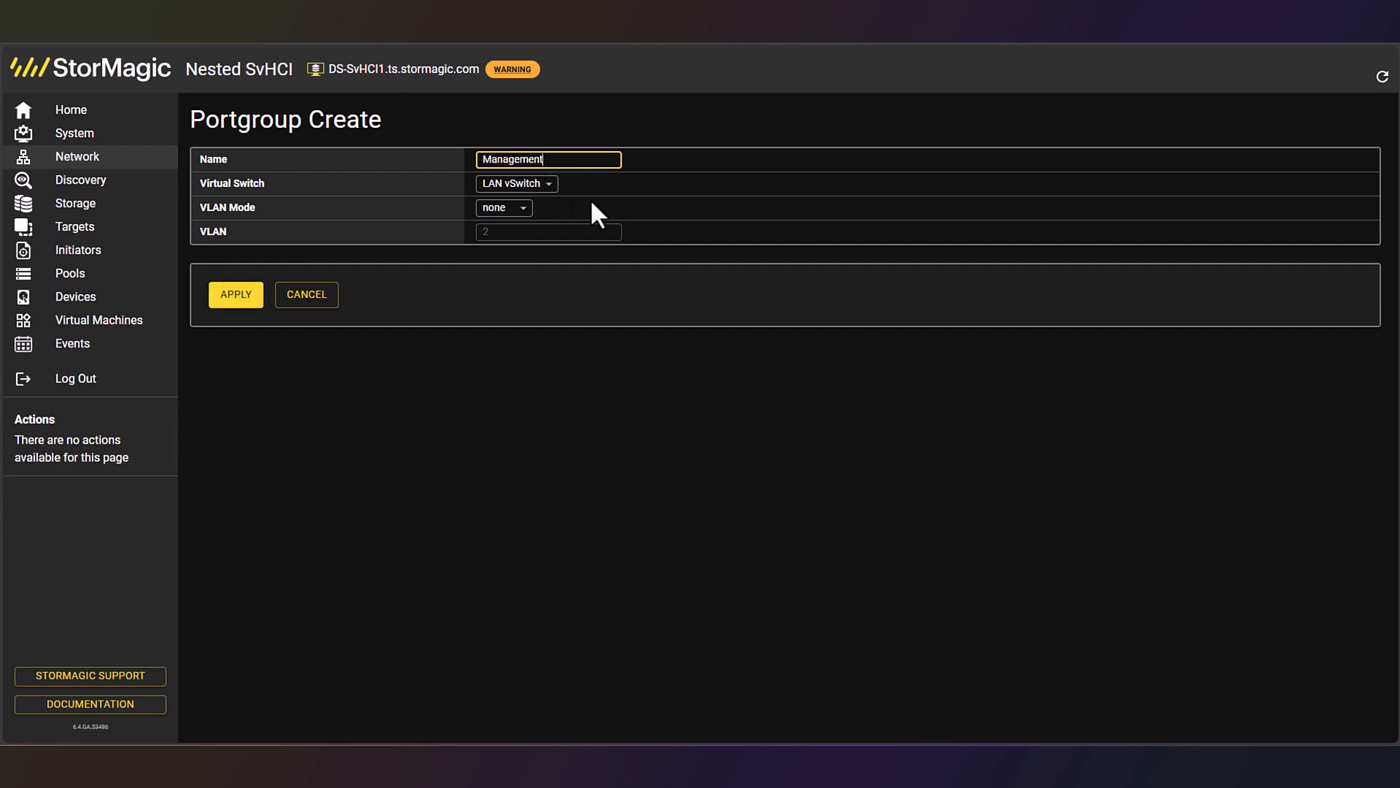
click(514, 184)
click(515, 204)
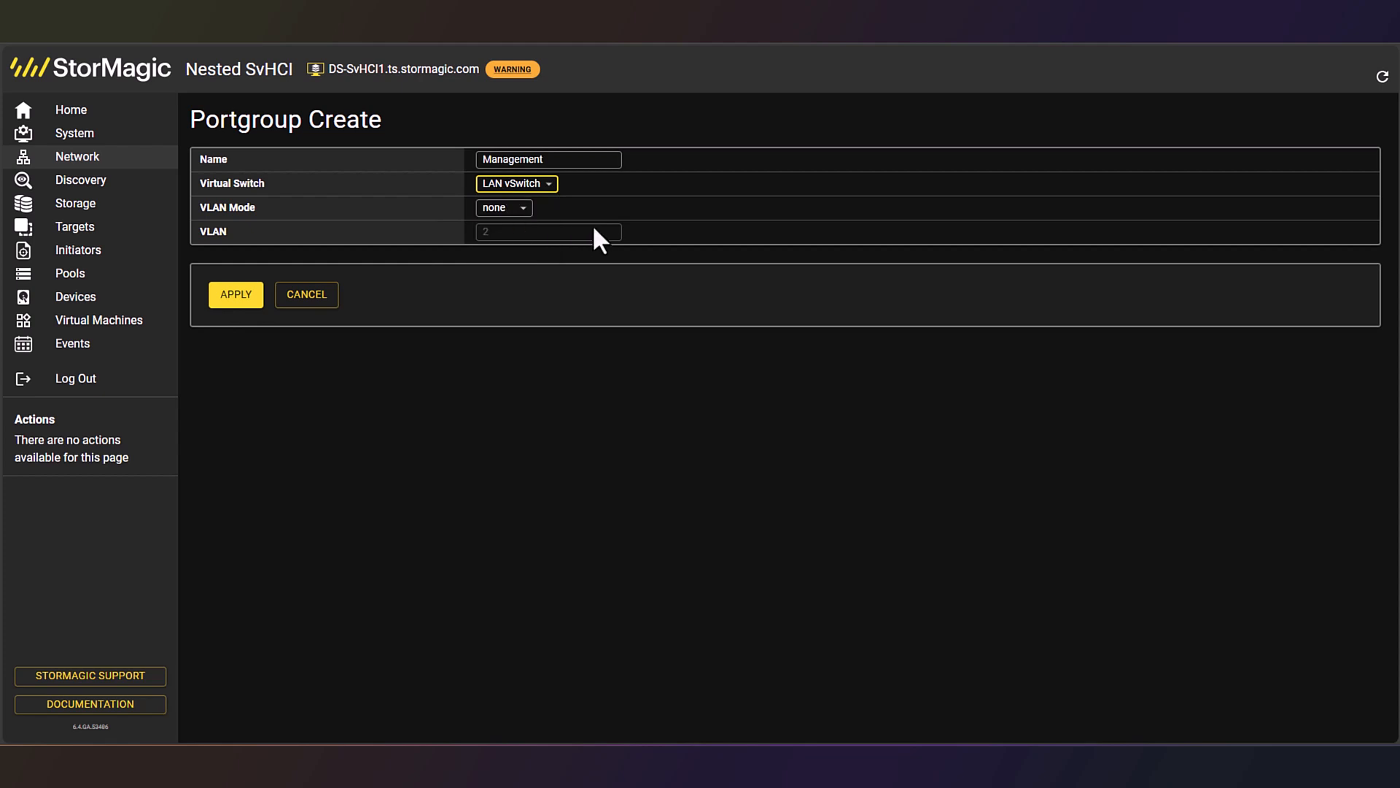
click(244, 298)
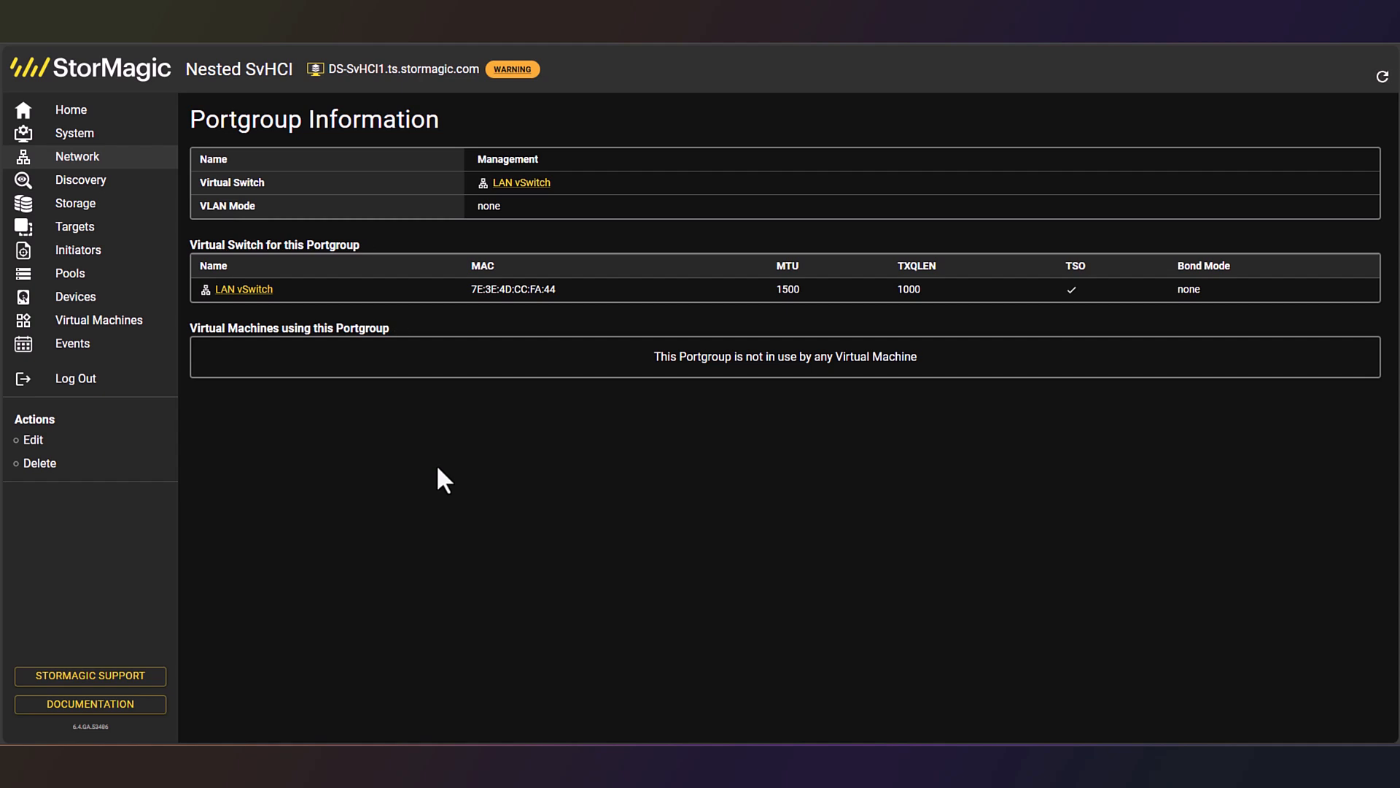
- In the Discovery Join form, choose node edge-site11-svhci01.ts.stormagic.com and DS-Plugin as witness, without the global witness
click(82, 184)
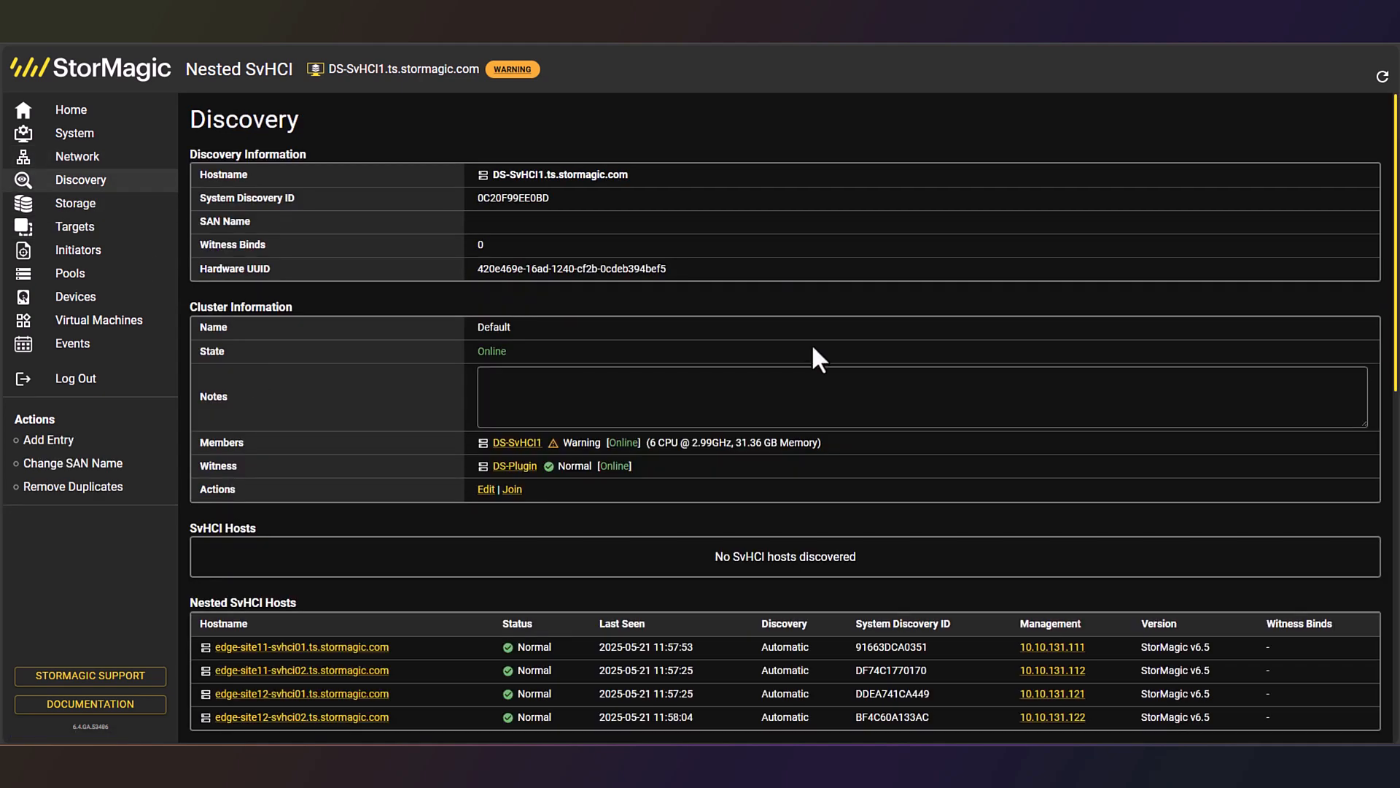
click(514, 490)
click(590, 160)
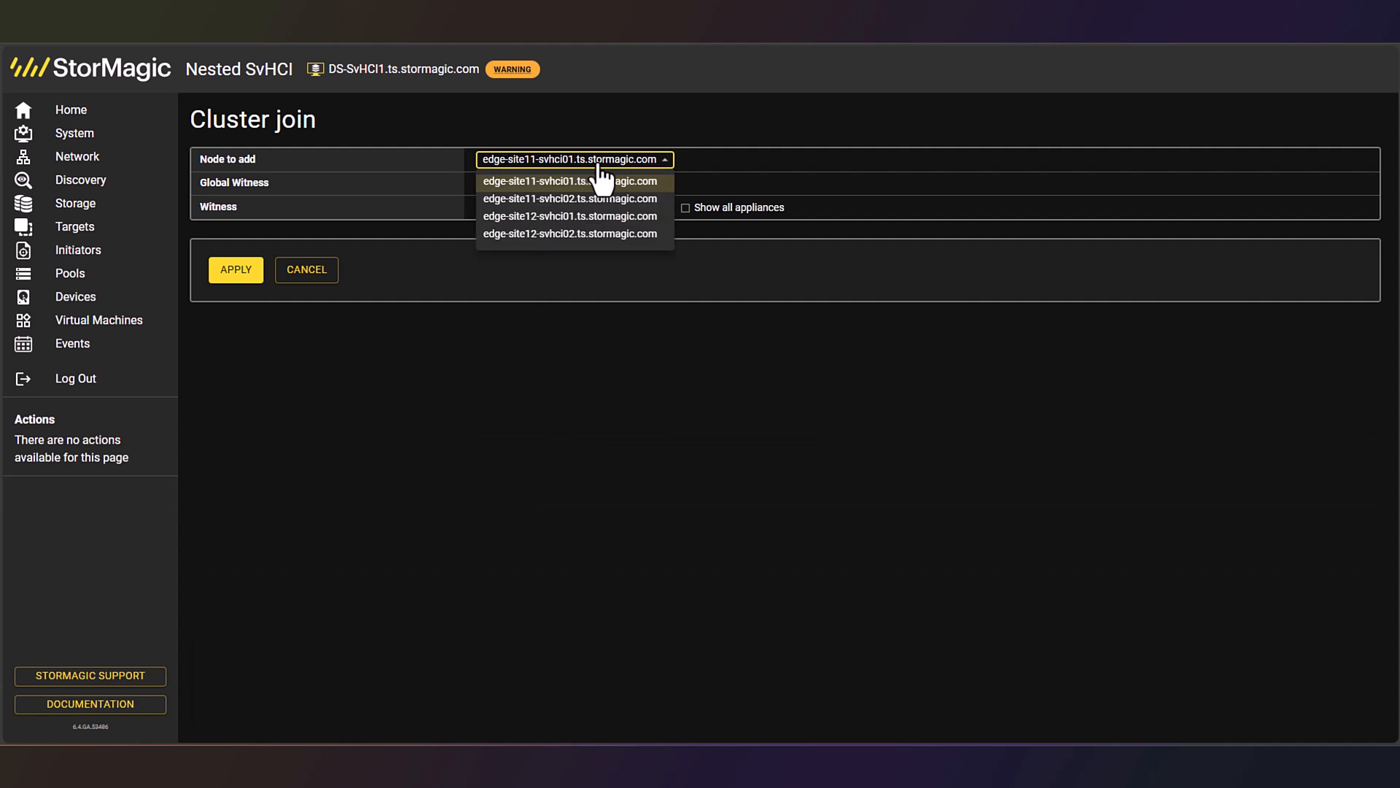
click(611, 178)
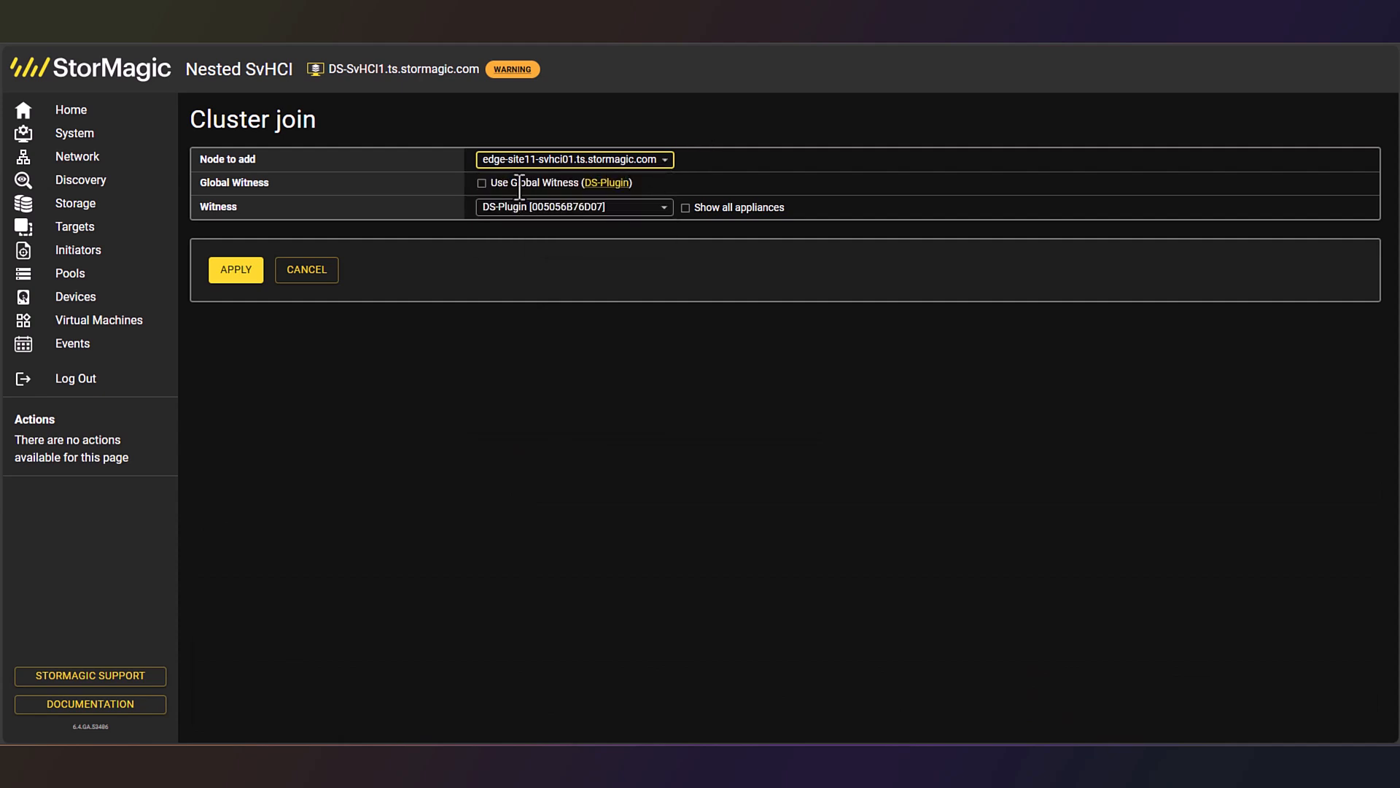
click(481, 183)
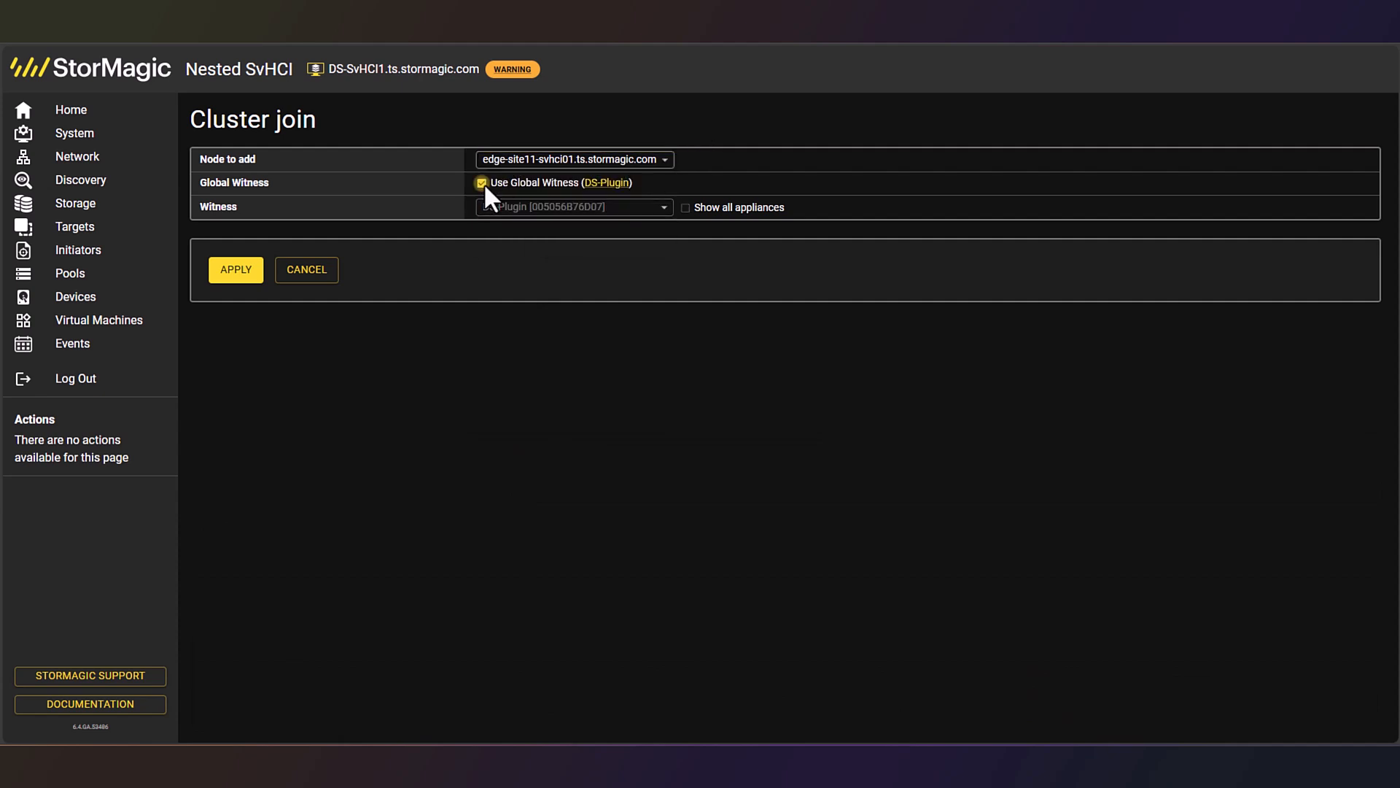
click(481, 183)
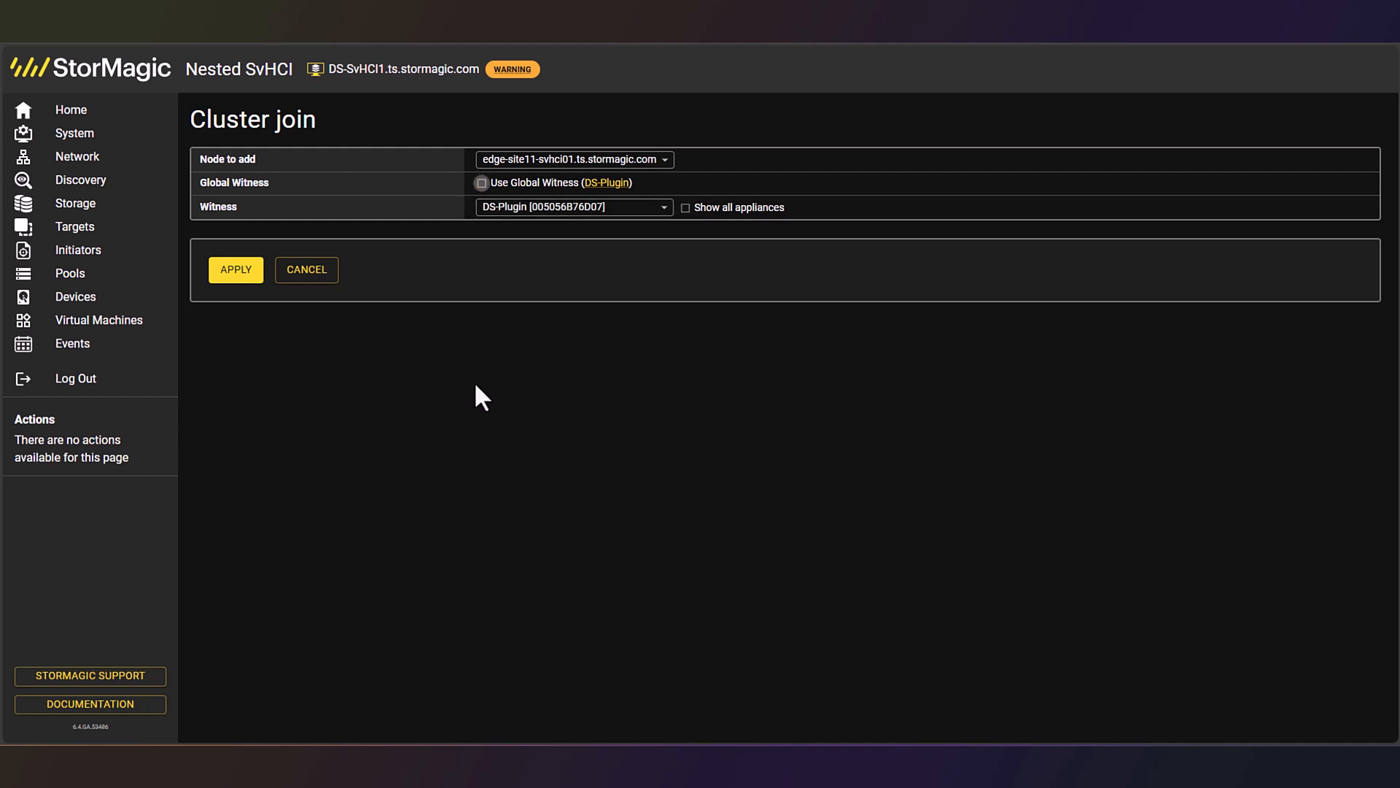
click(656, 210)
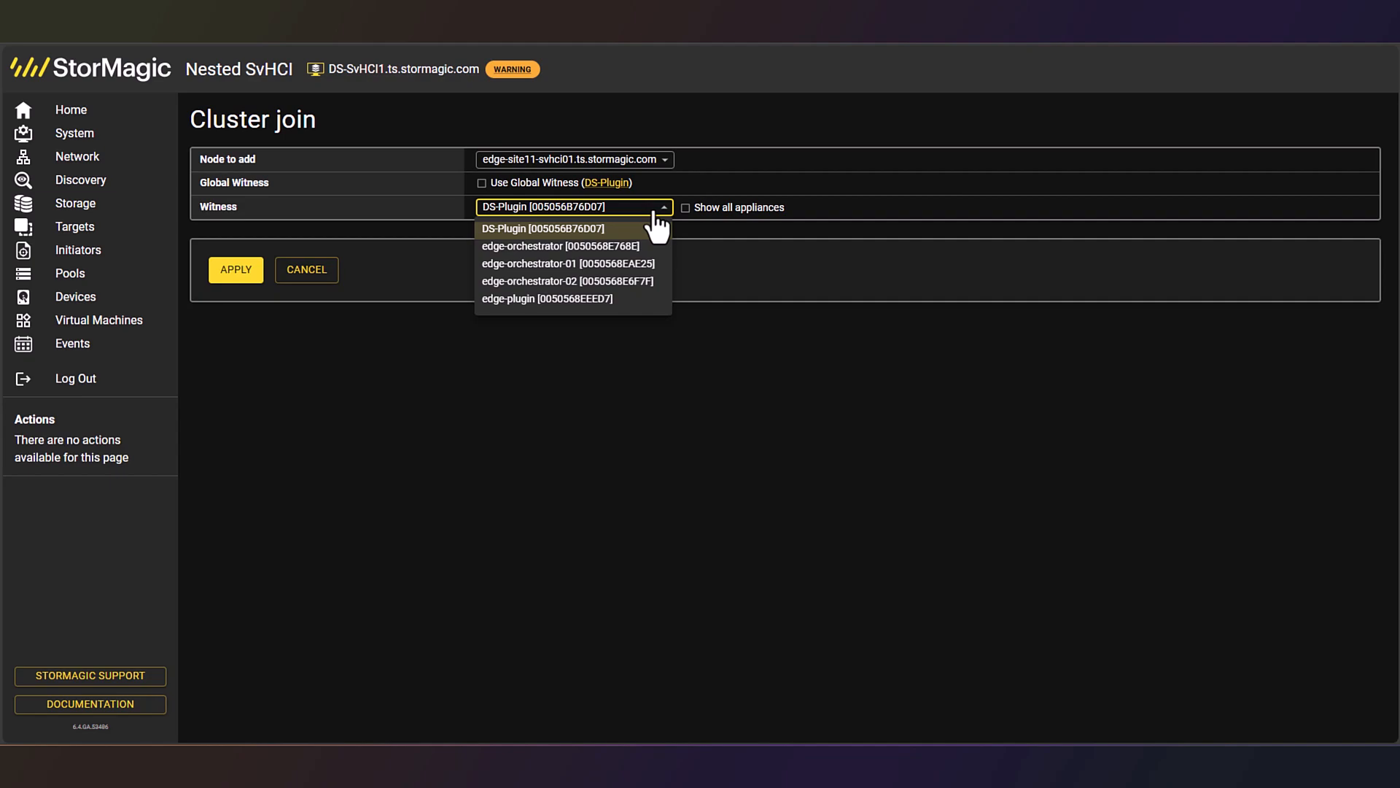
click(656, 214)
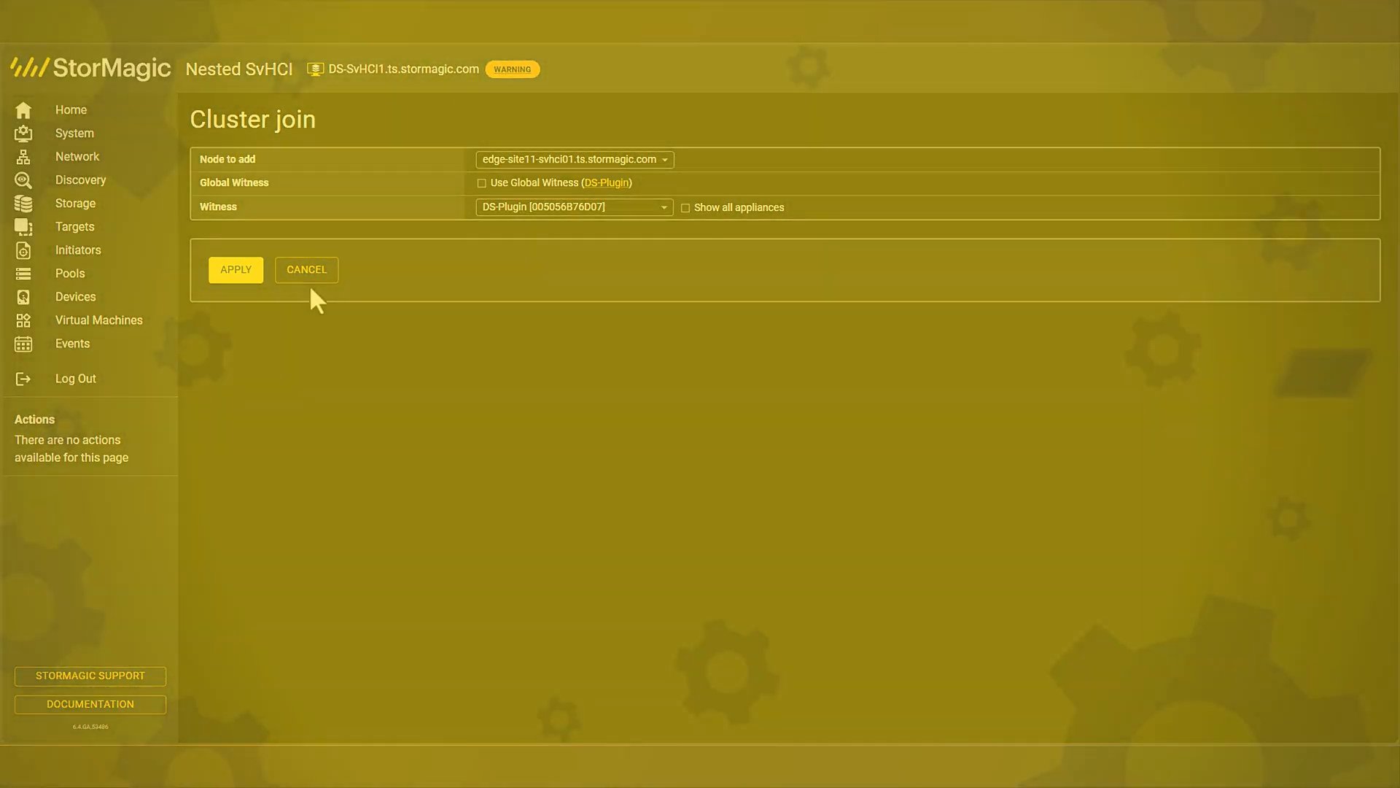